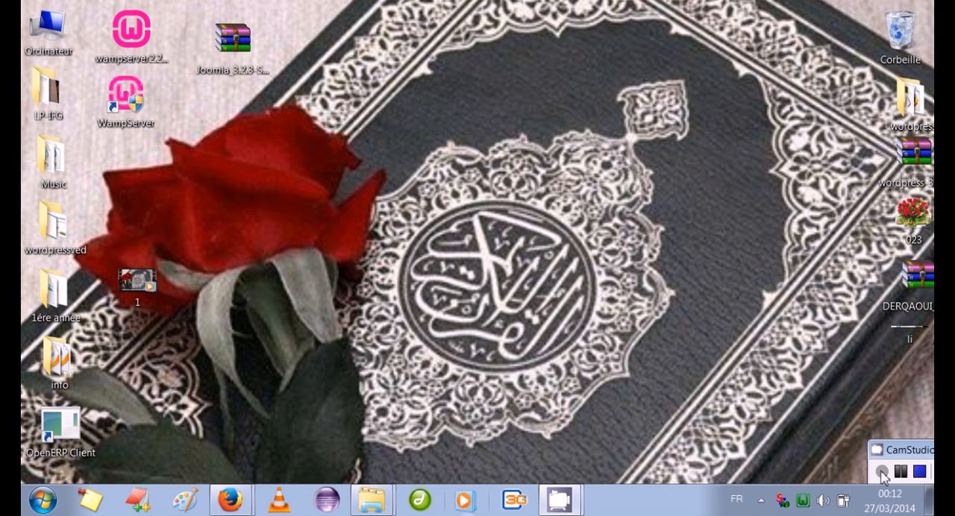
click(230, 500)
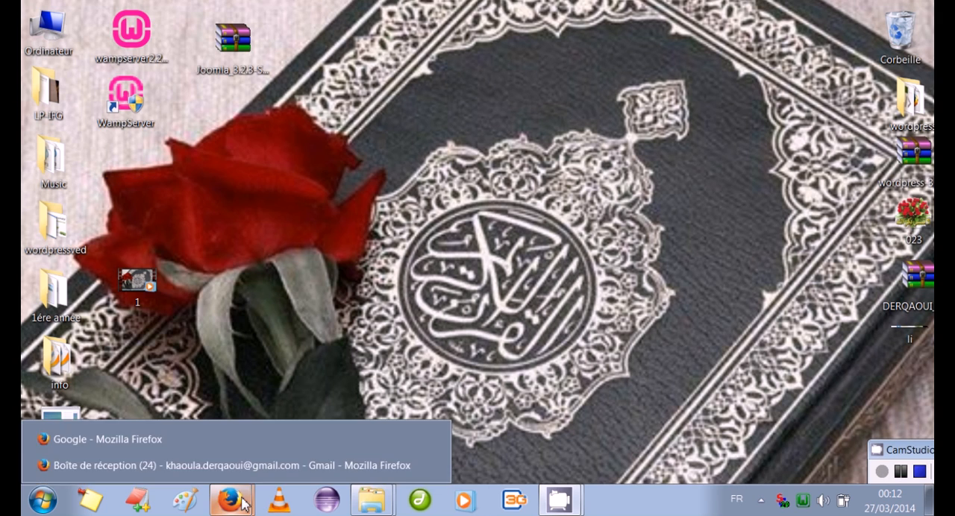
click(209, 442)
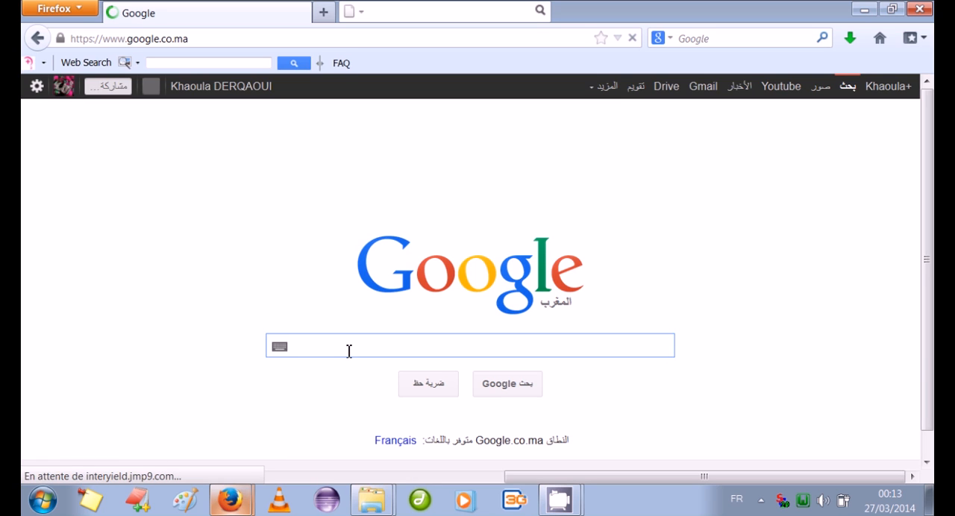
text(wam)
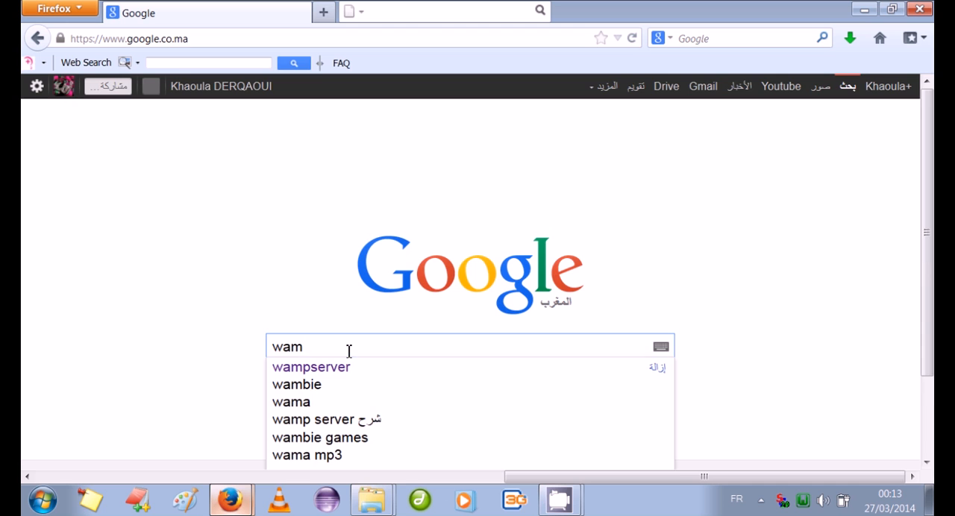
click(341, 368)
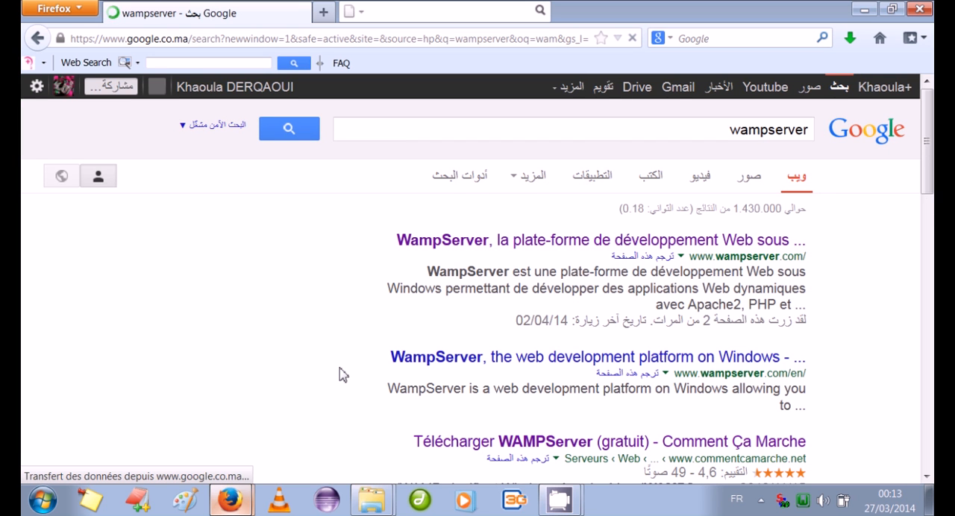
click(476, 243)
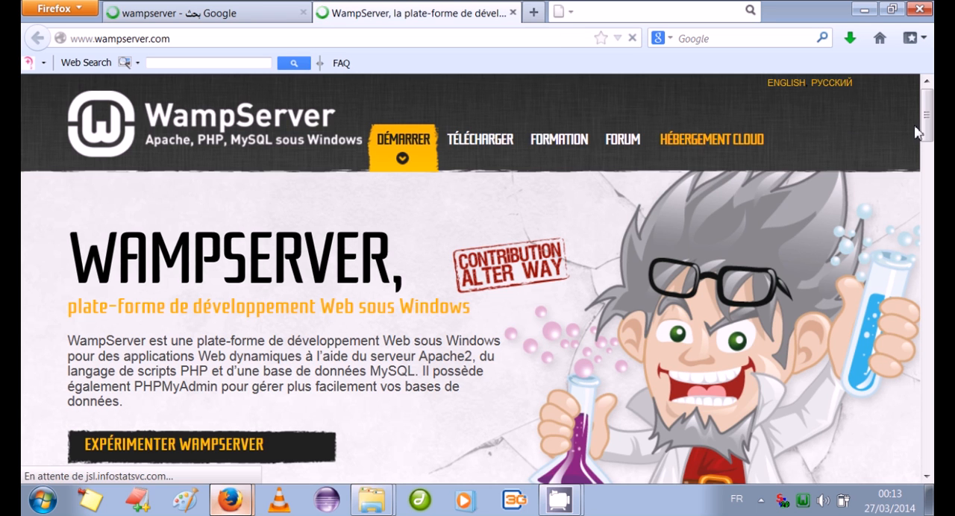
Download WampServer (32 bits & PHP 5.4) 2.4 through the direct download, skipping the form, and save the installer file
drag(929, 117, 930, 135)
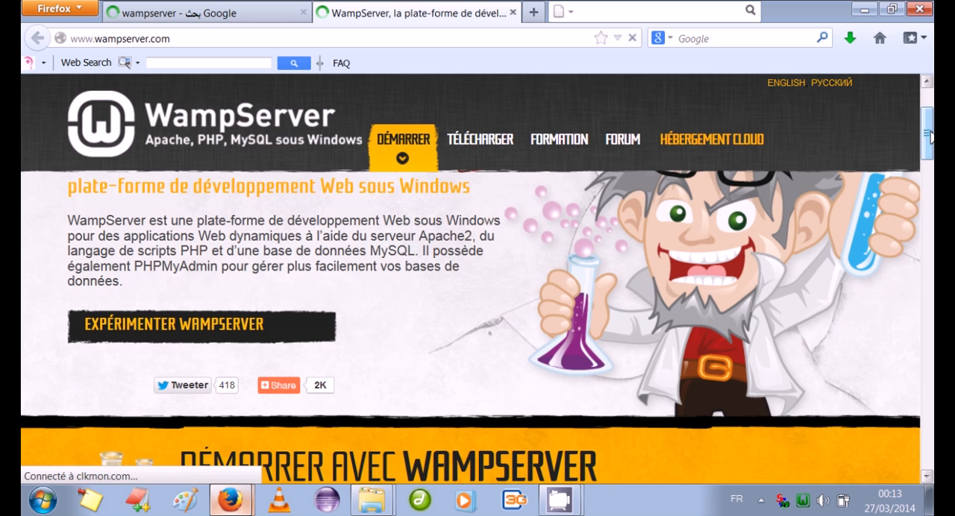
drag(930, 135, 930, 226)
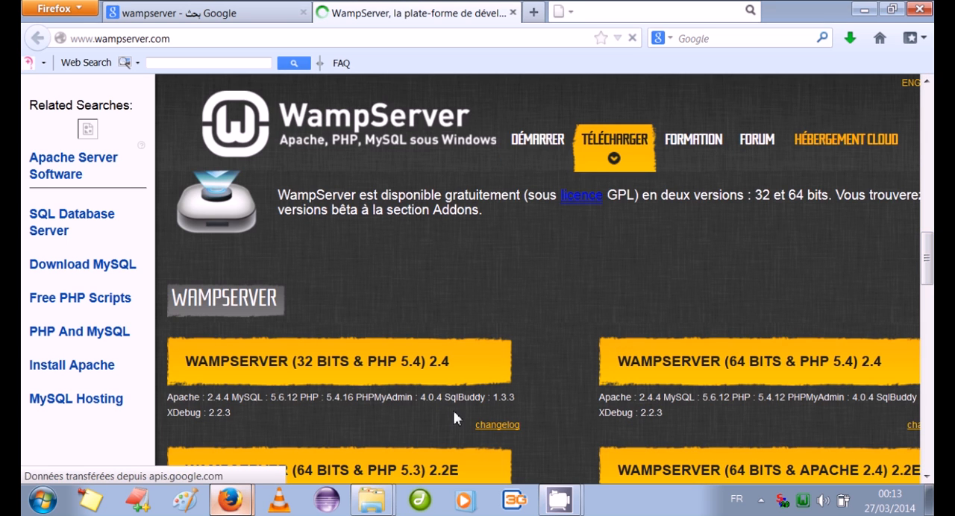
click(147, 83)
click(281, 366)
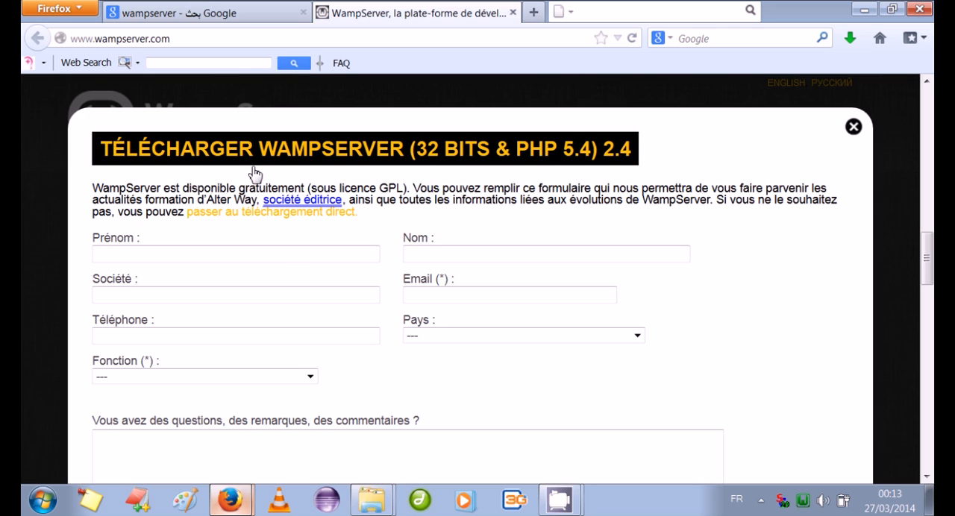
click(250, 219)
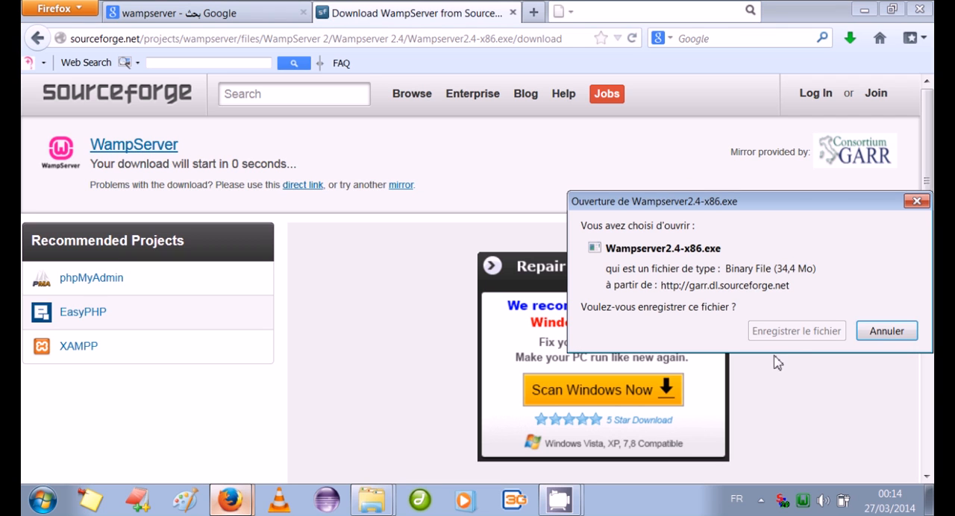
click(810, 340)
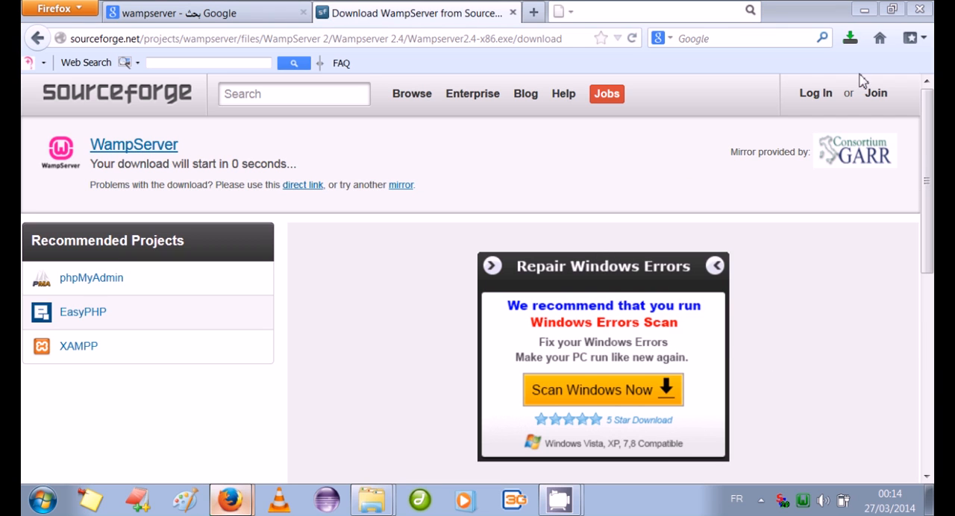
Cancel the running Wampserver2.4-x86 download and minimize the browser
click(850, 40)
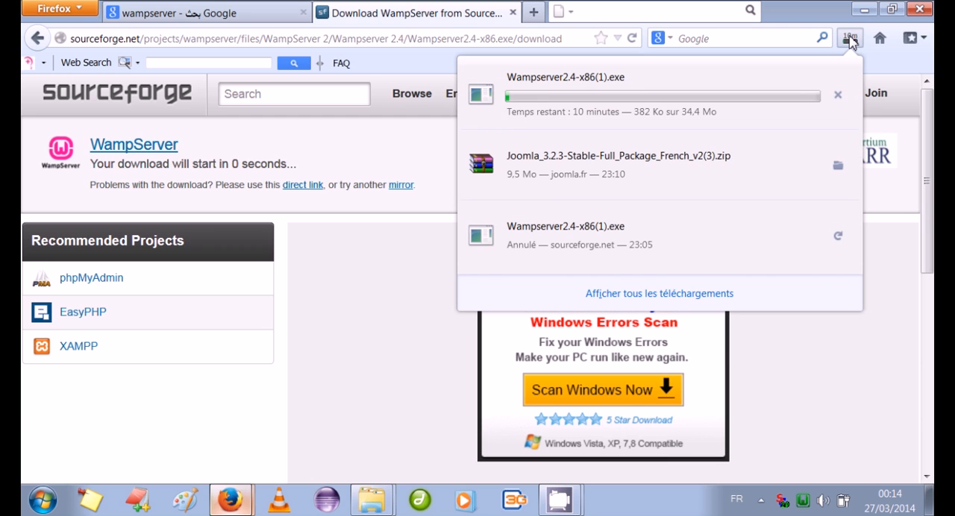
click(838, 96)
click(865, 13)
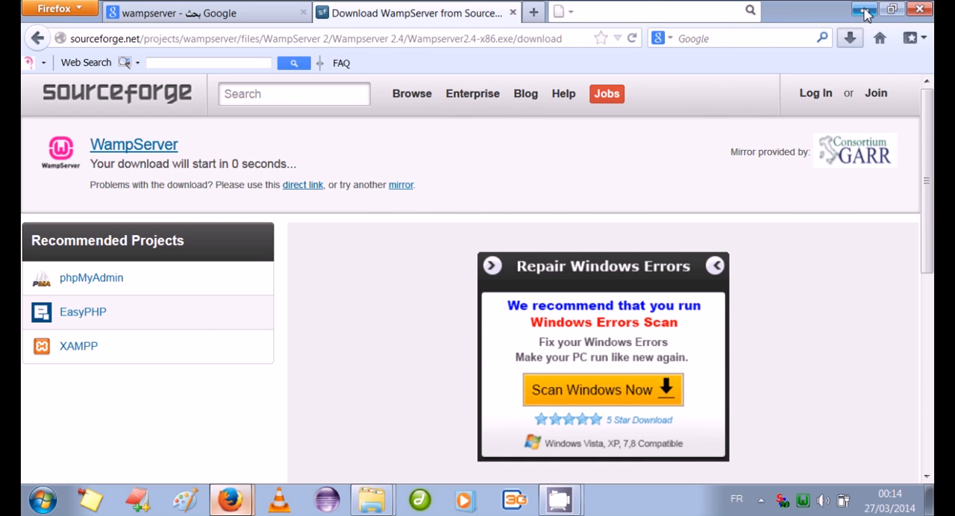
click(865, 13)
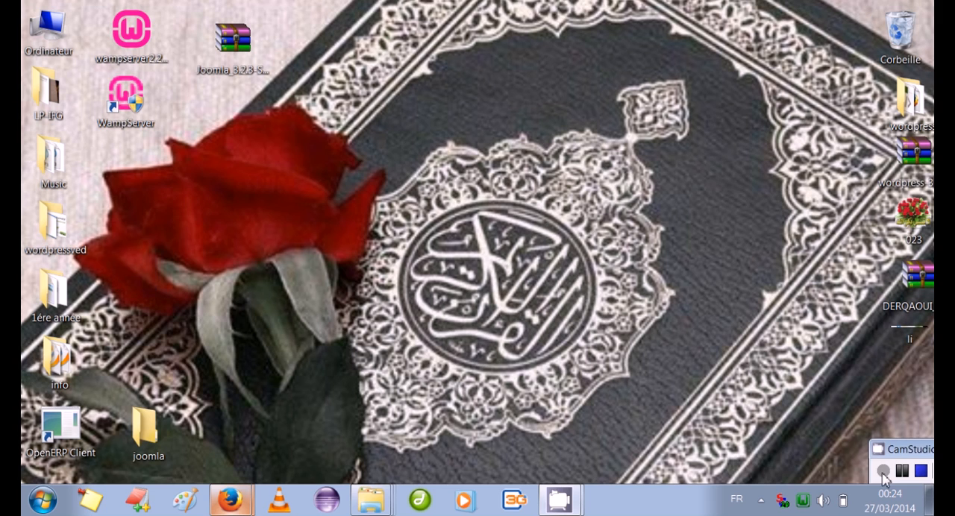
mouse_move(233, 488)
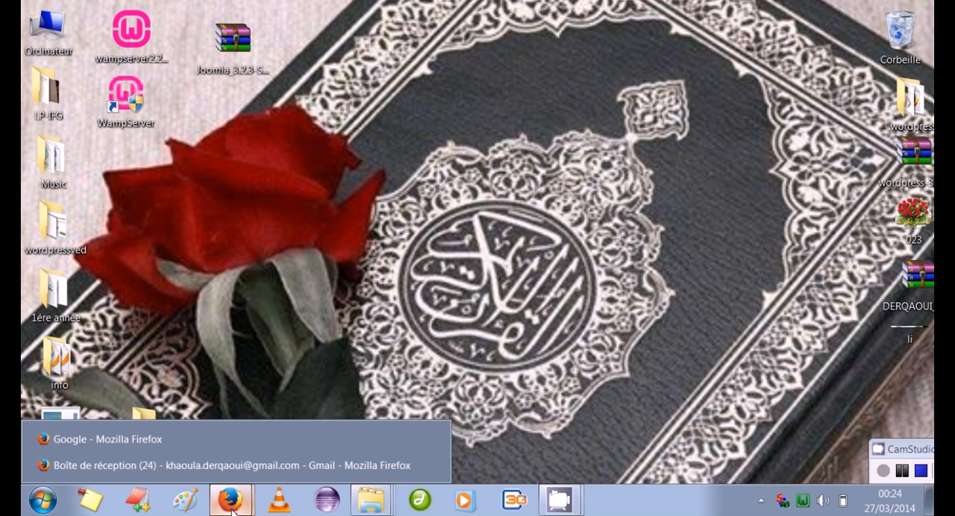
click(203, 445)
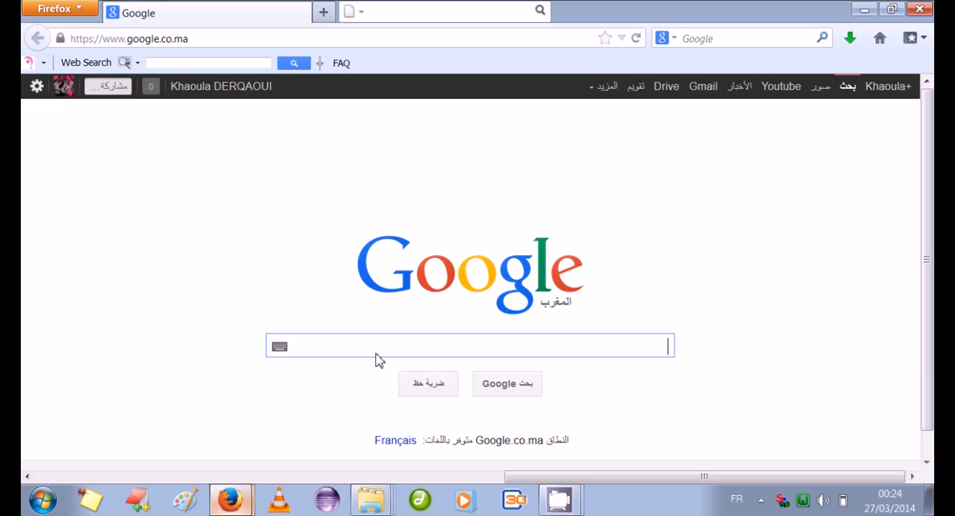
text(telecha)
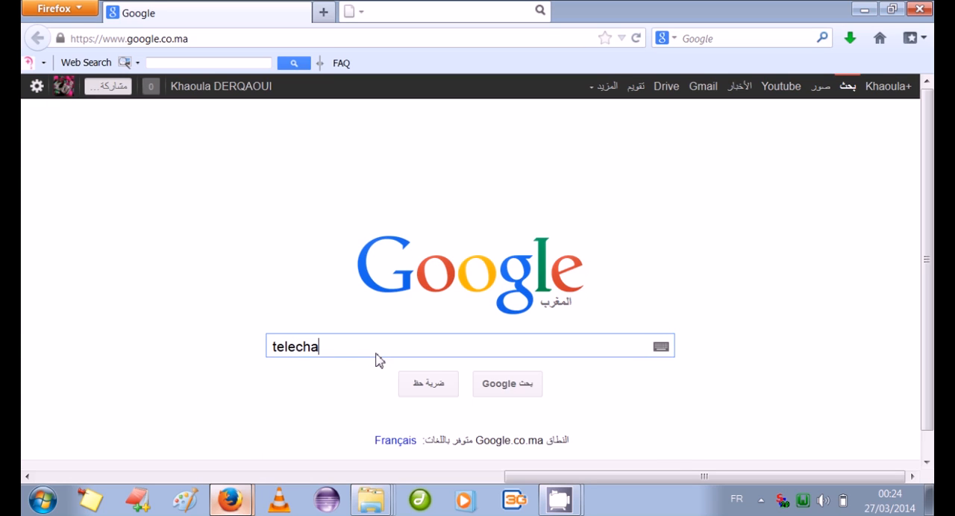
text(rger)
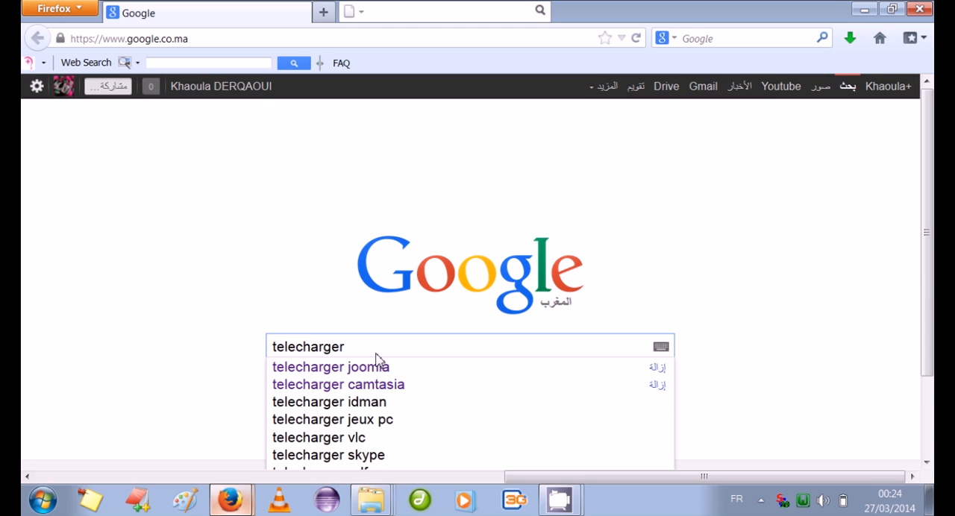
click(381, 369)
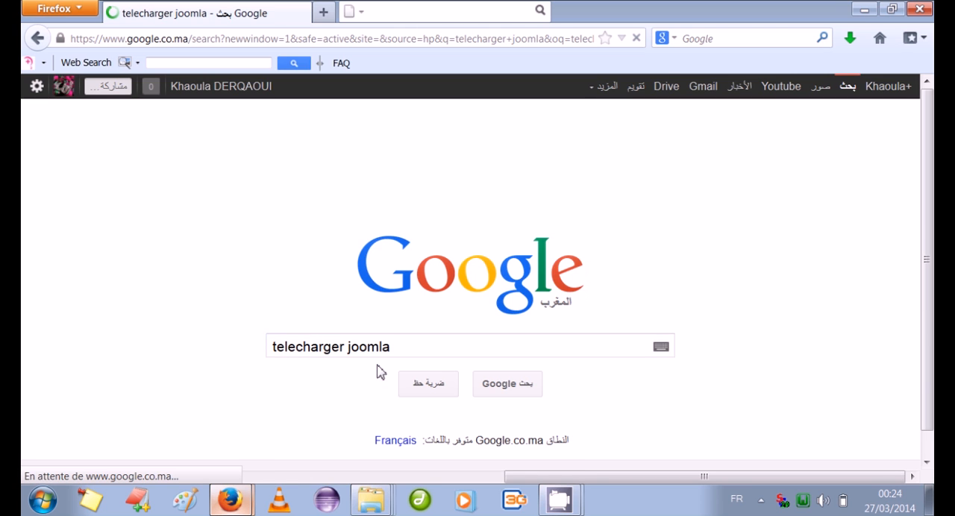
click(569, 299)
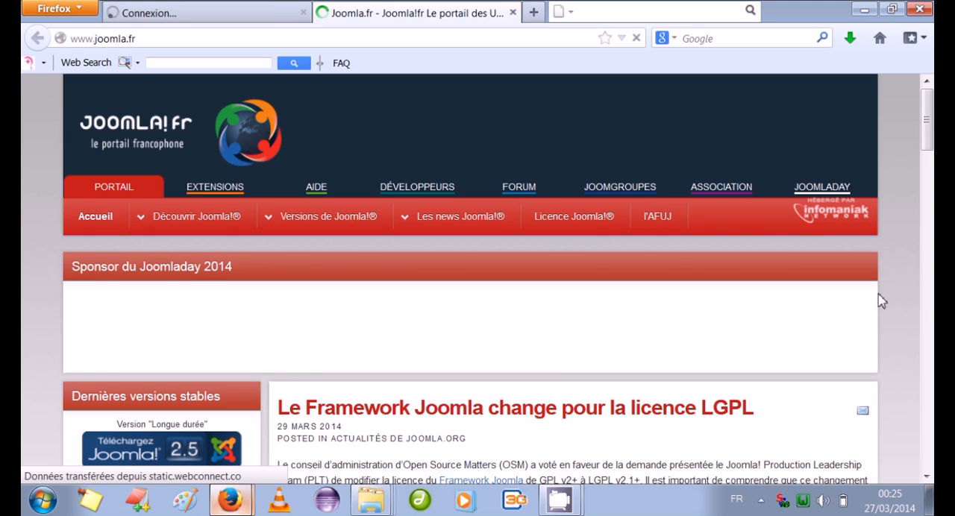
Open the Joomla! 3 download page from the latest stable versions on the Joomla.fr portal
drag(929, 119, 931, 131)
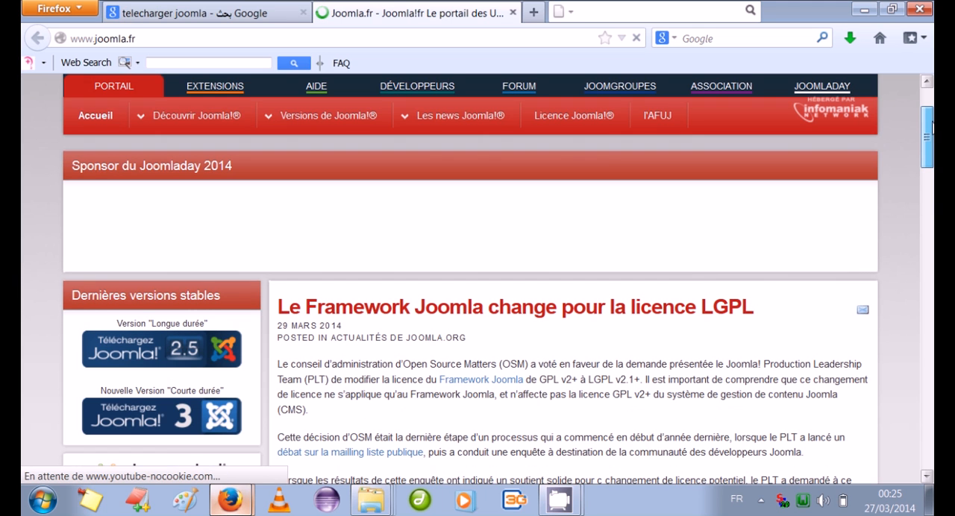
scroll(326, 146, down, 5)
scroll(181, 112, down, 2)
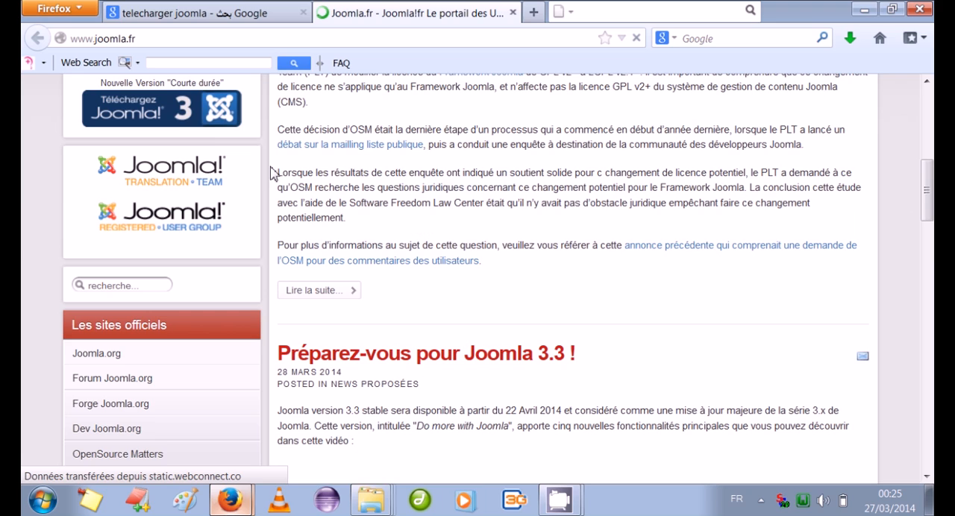
click(181, 112)
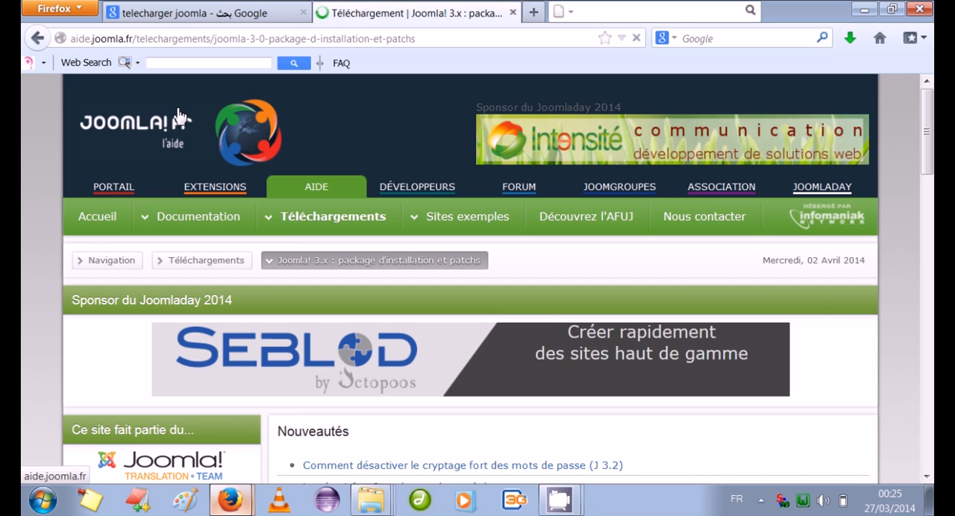
Download and save the Joomla 3.2.3 - Édition francophone v2 package, check its download progress, and minimize the browser
drag(926, 147, 931, 221)
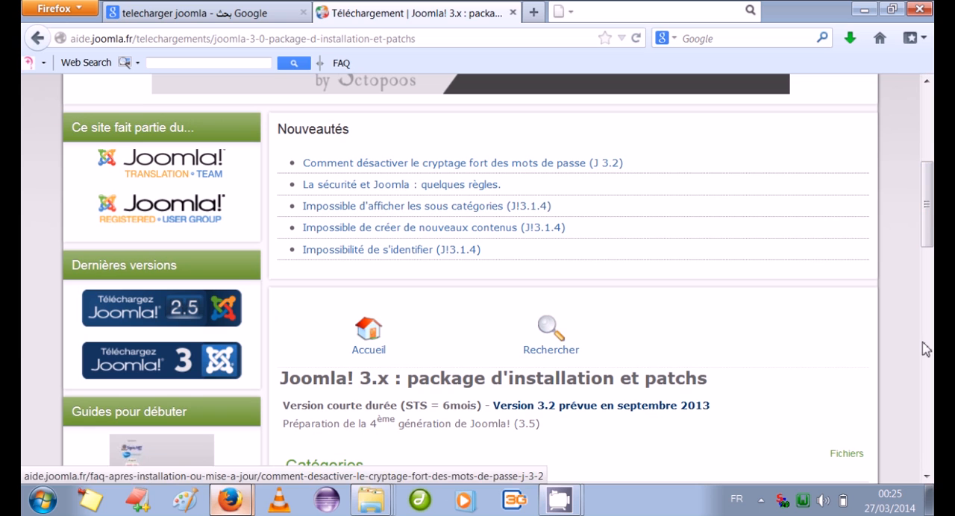
drag(929, 243, 929, 329)
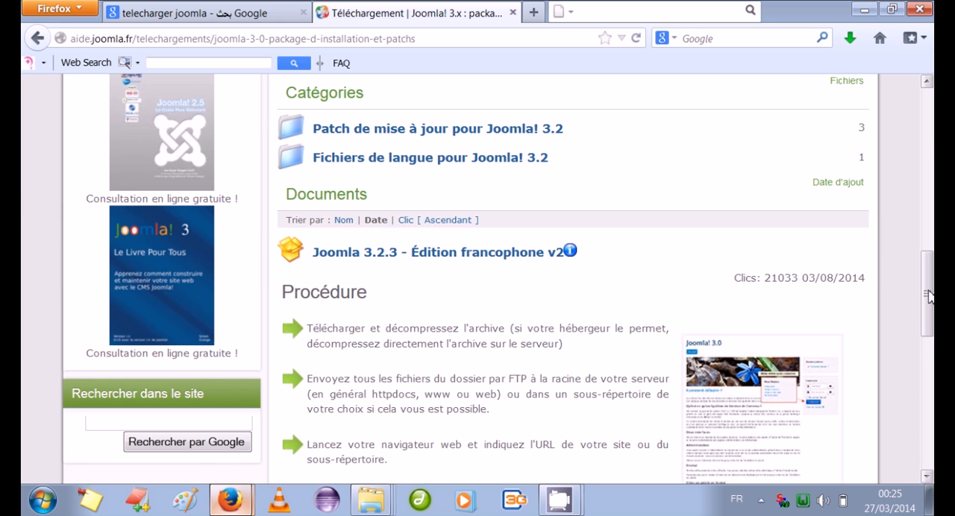
click(460, 259)
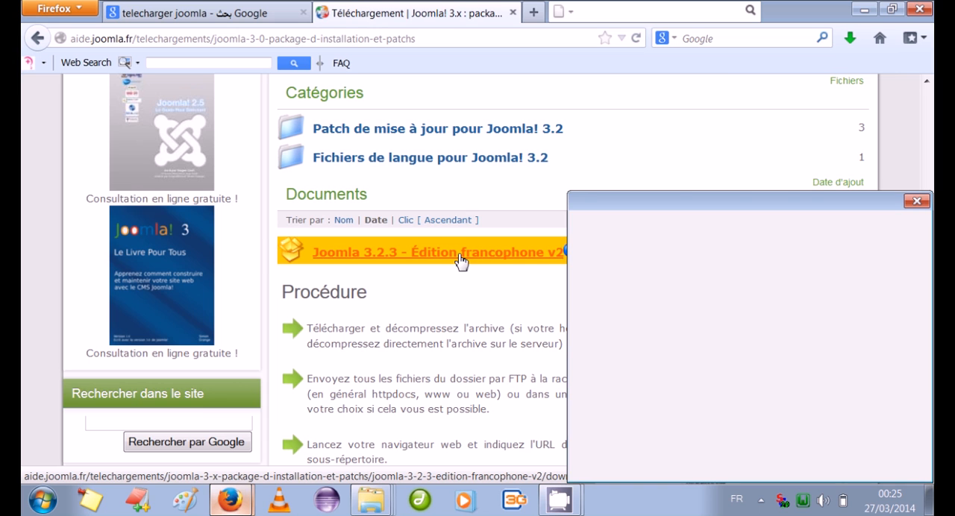
click(814, 436)
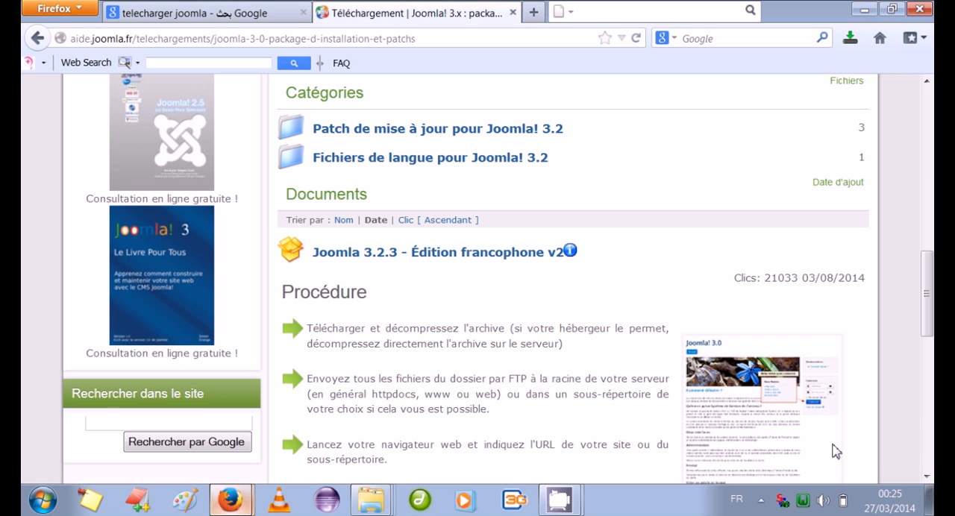
click(847, 39)
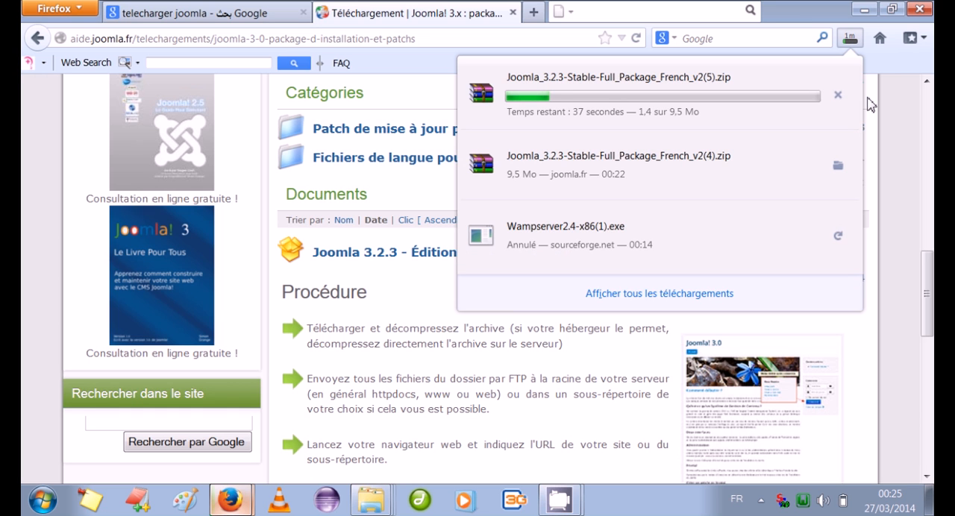
click(865, 10)
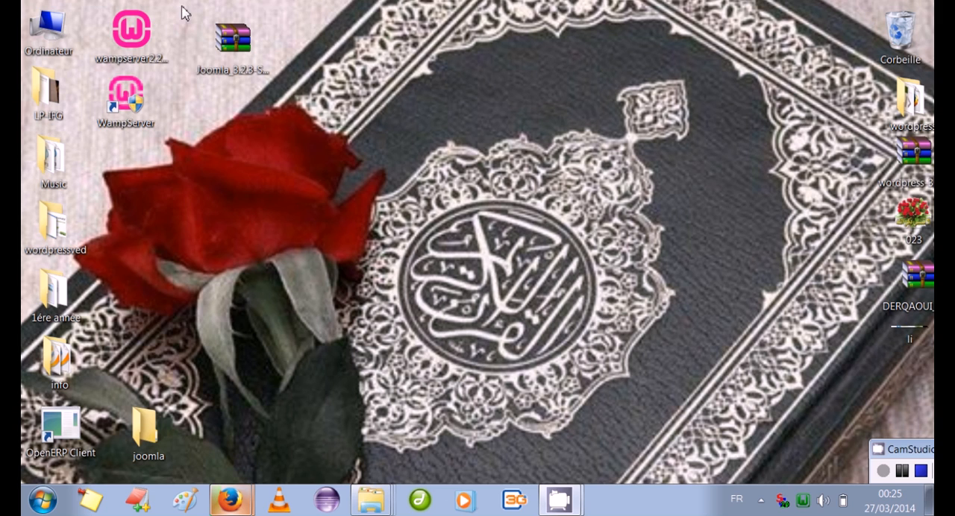
Copy the Joomla 3.2.3 Stable Full Package French zip archive from the desktop
click(240, 49)
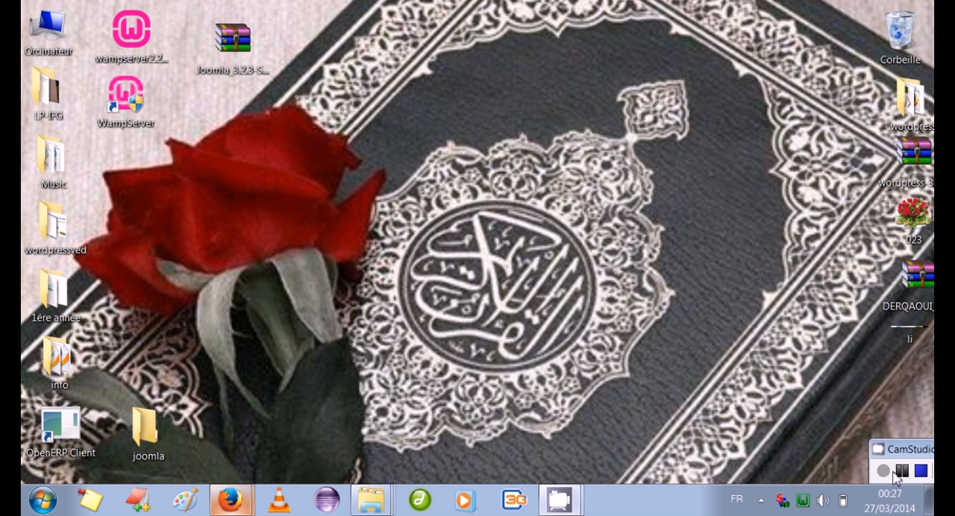
click(244, 58)
right_click(244, 58)
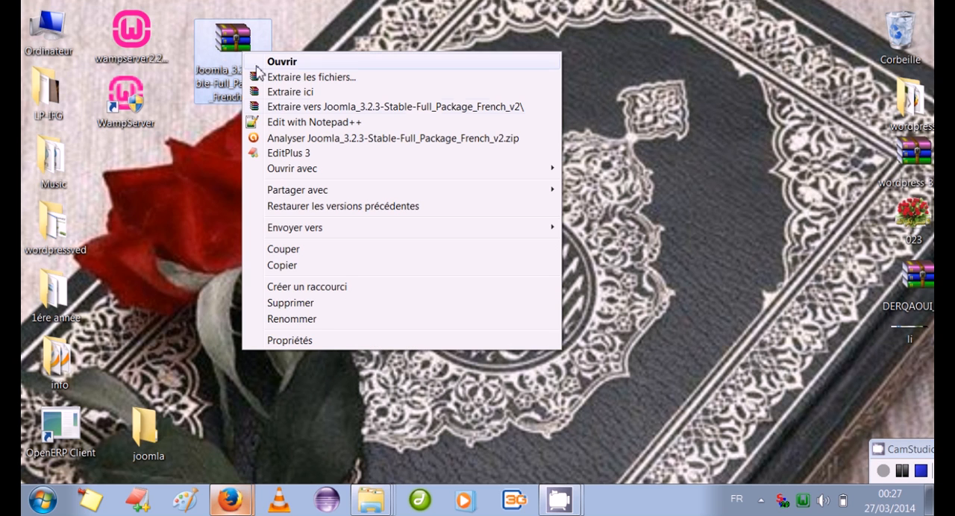
click(282, 266)
Open the www folder inside wamp on Disque local (C:) and paste the copied Joomla archive there
double_click(48, 34)
double_click(340, 136)
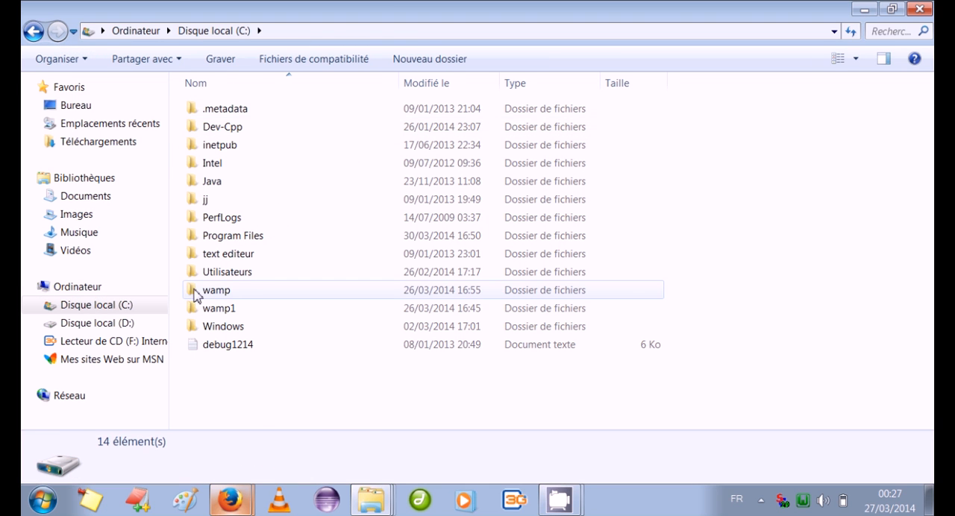
double_click(207, 292)
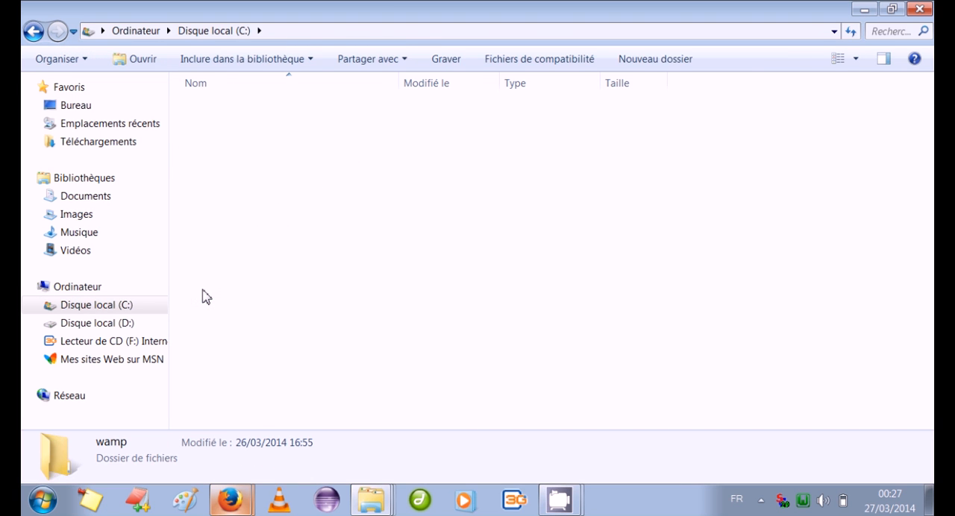
double_click(222, 272)
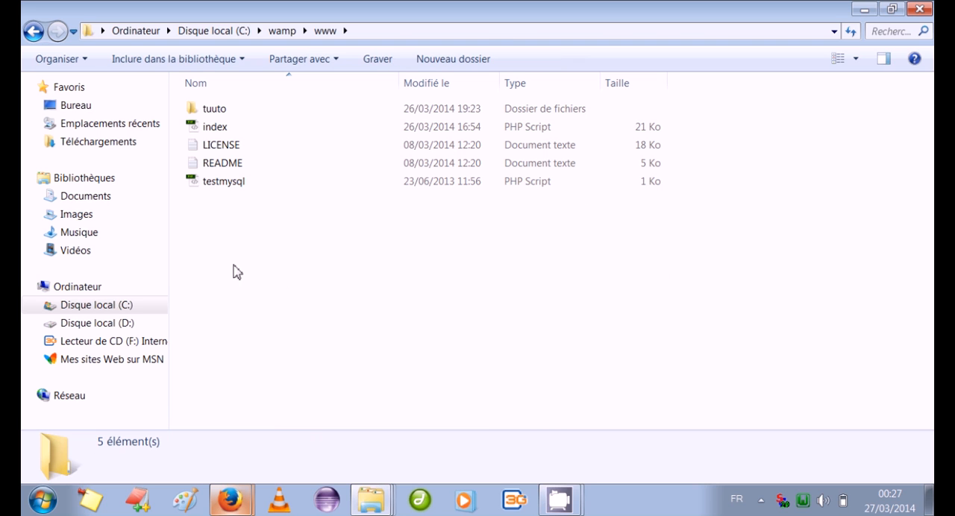
right_click(280, 272)
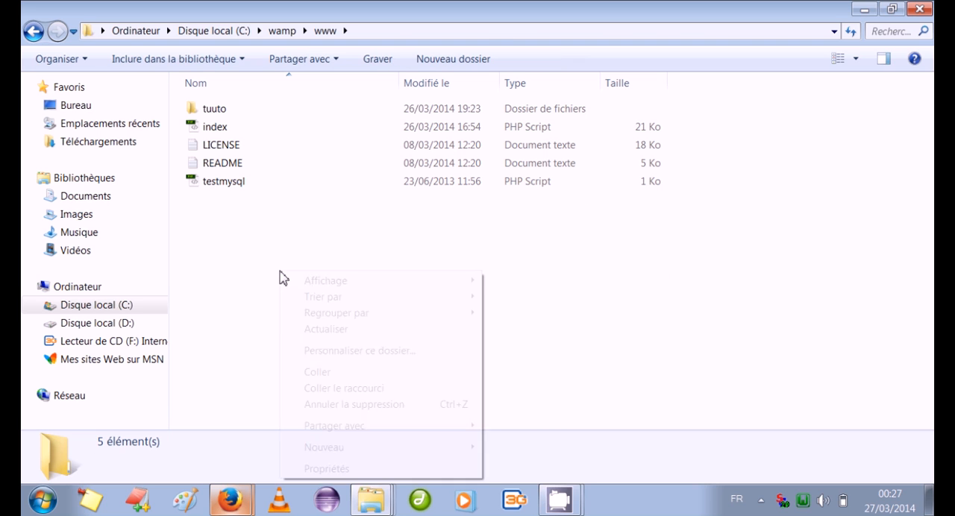
click(326, 373)
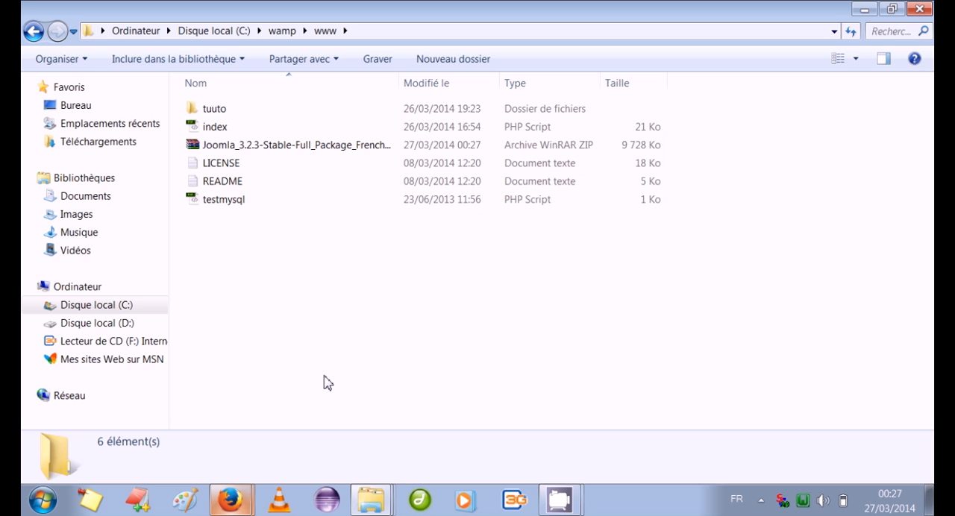
Extract the Joomla 3.2.3 archive in the www folder into its own Joomla_3.2.3-Stable-Full_Package_French_v2 folder
click(246, 151)
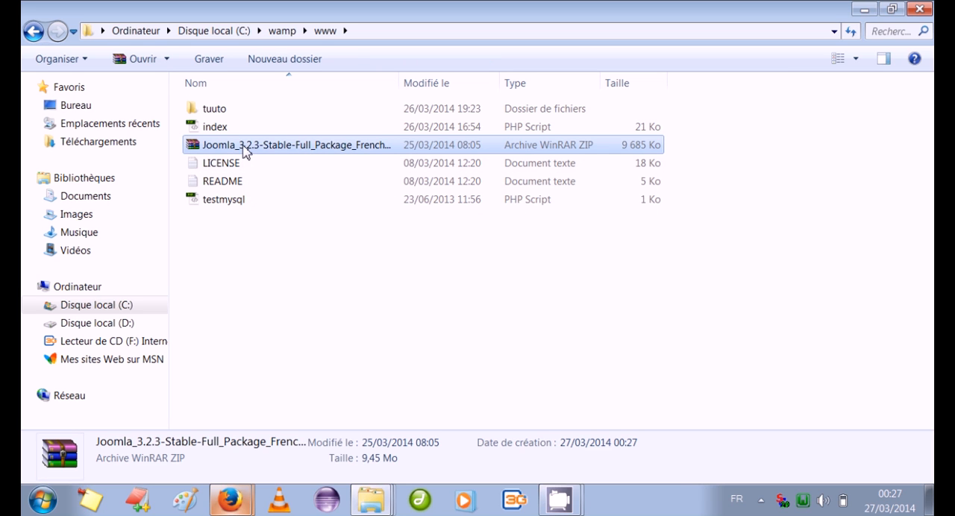
right_click(246, 150)
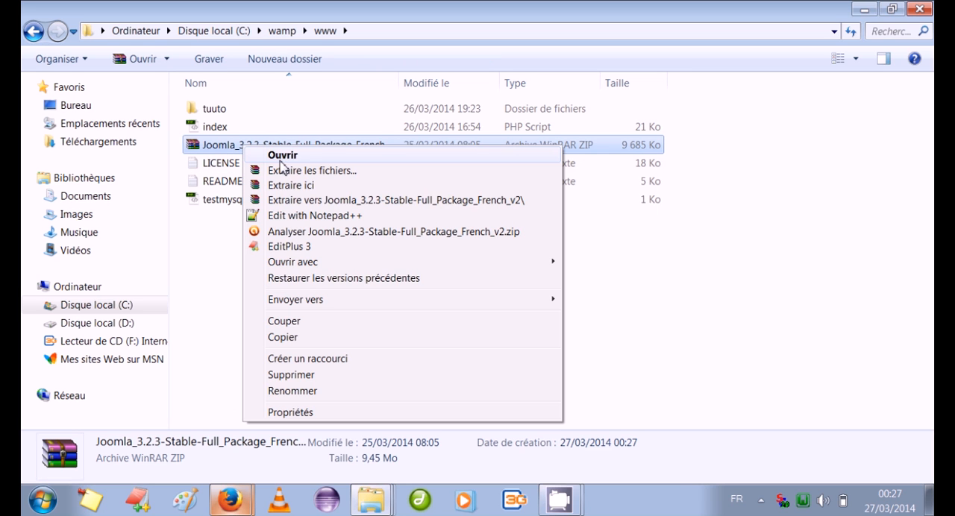
click(288, 202)
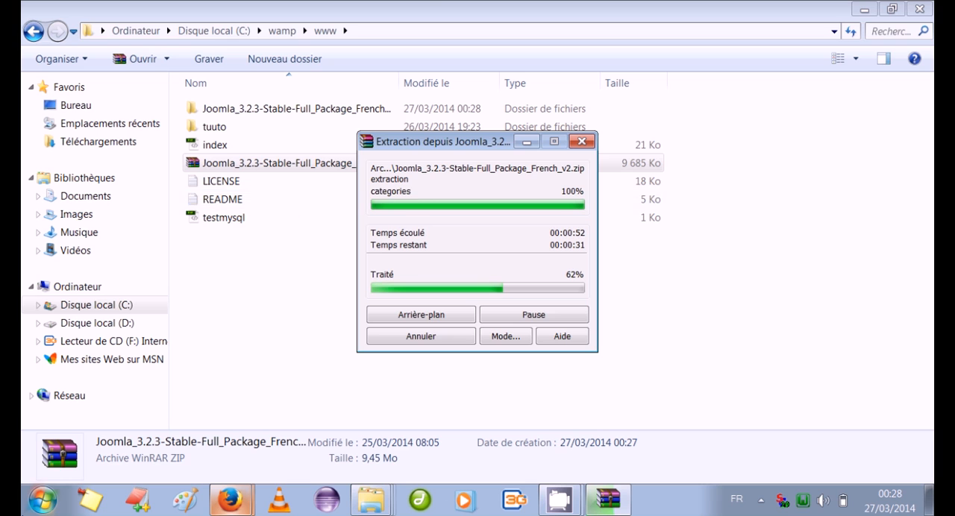
Start WampServer, open its Localhost page, and switch to Firefox to display it
click(45, 502)
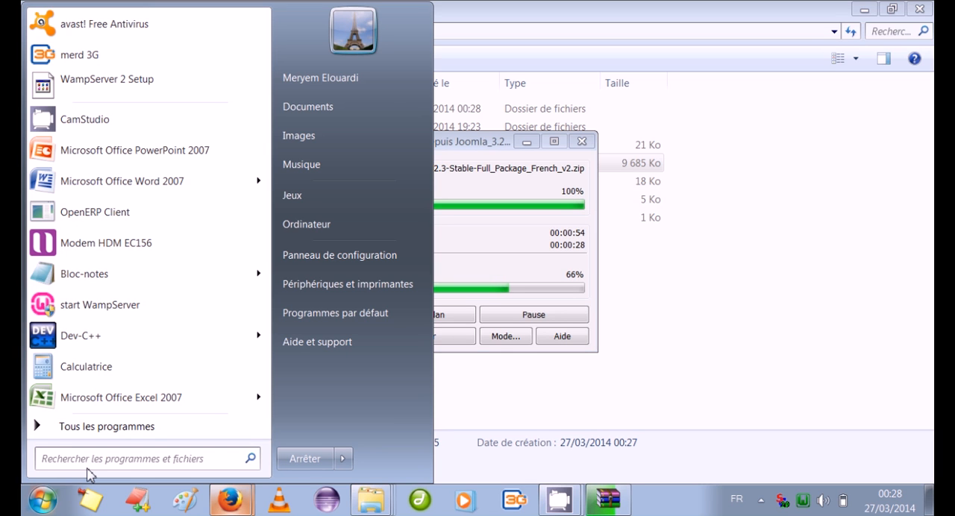
click(90, 311)
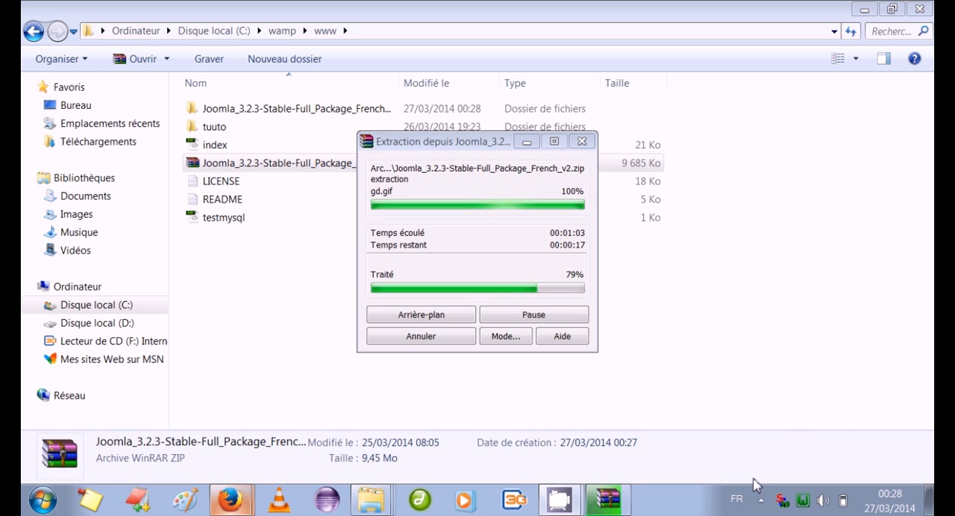
click(803, 500)
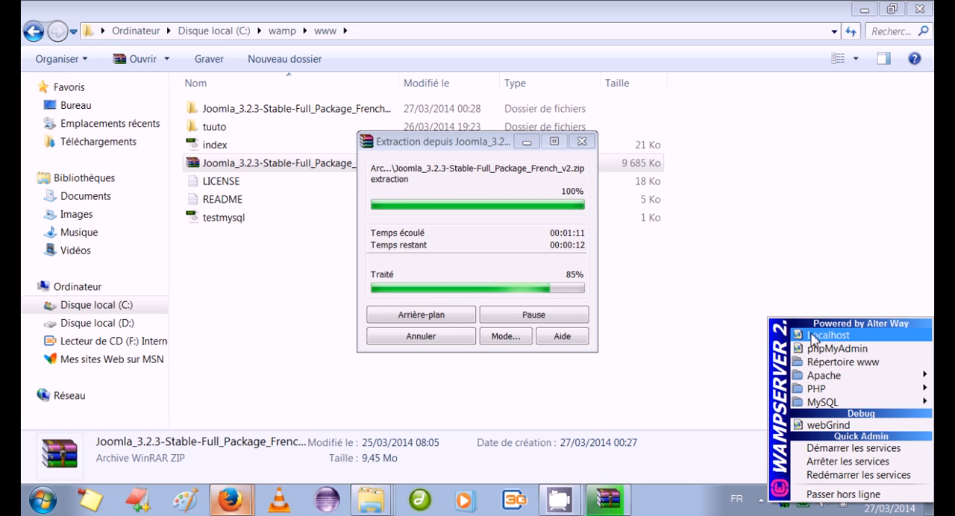
click(814, 337)
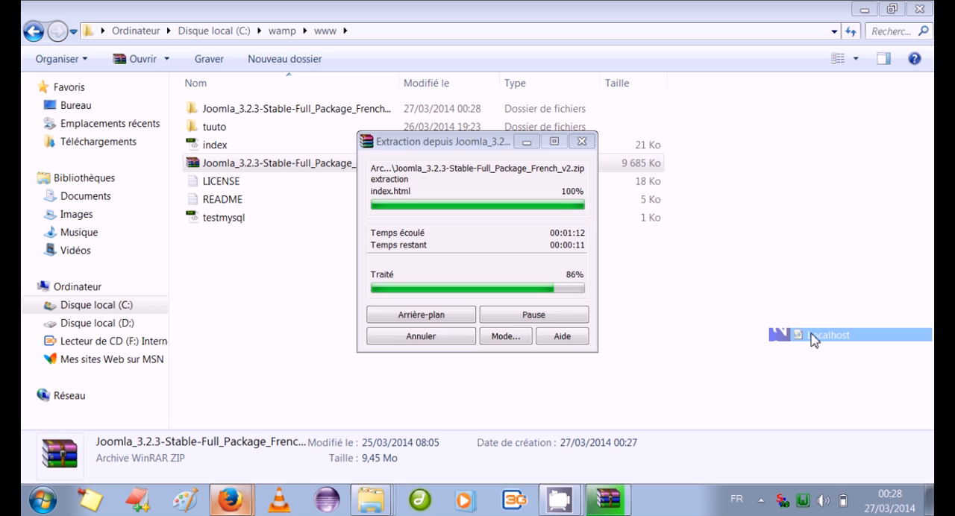
click(240, 501)
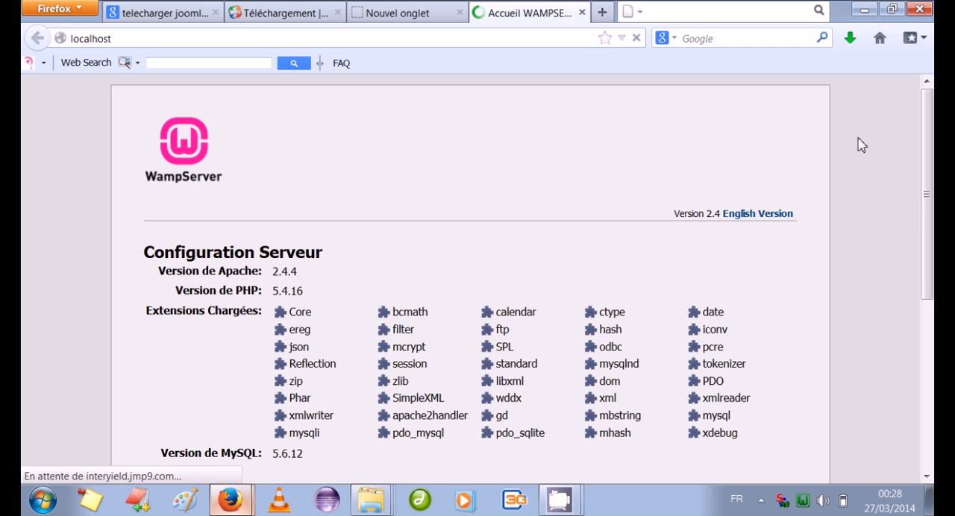
Open the Joomla_3.2.3-Stable-Full_Package_French_v2 project from Vos Projets on the WampServer home page
scroll(931, 274, down, 5)
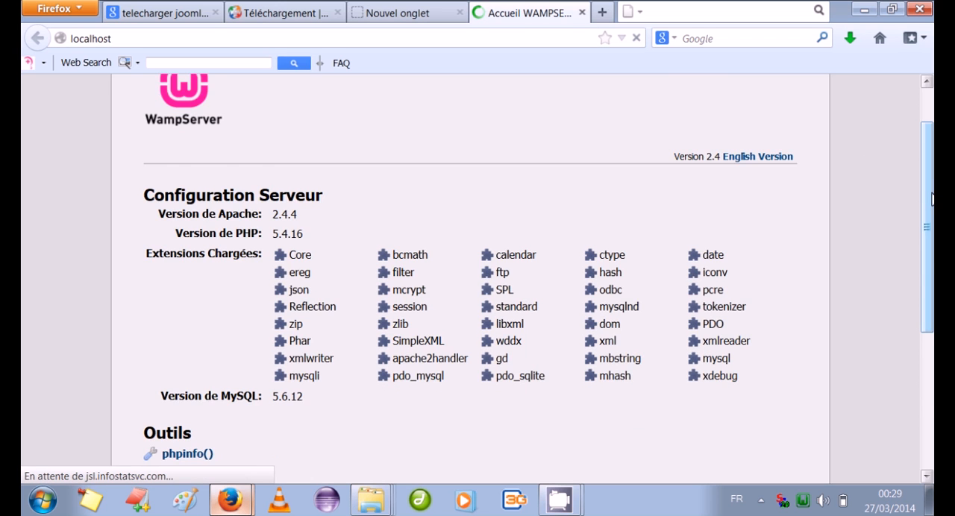
drag(932, 274, 931, 323)
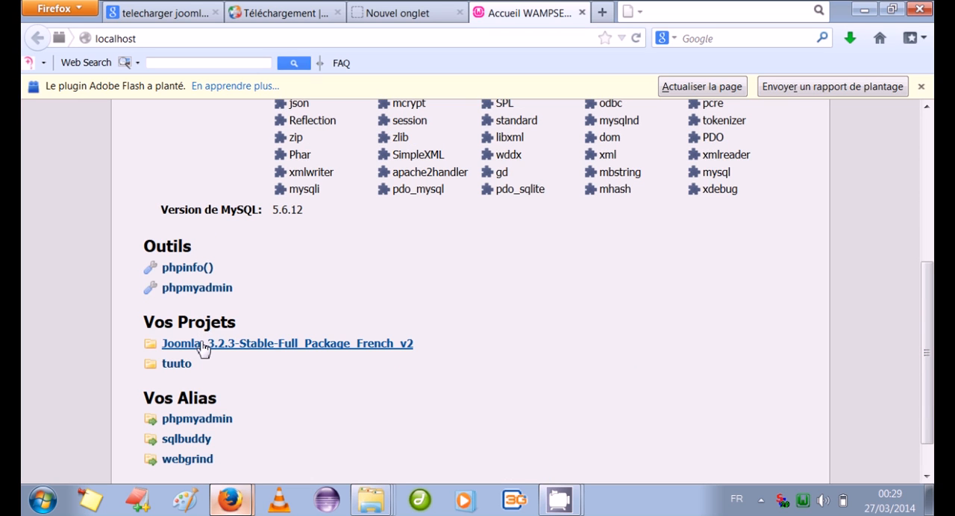
click(204, 345)
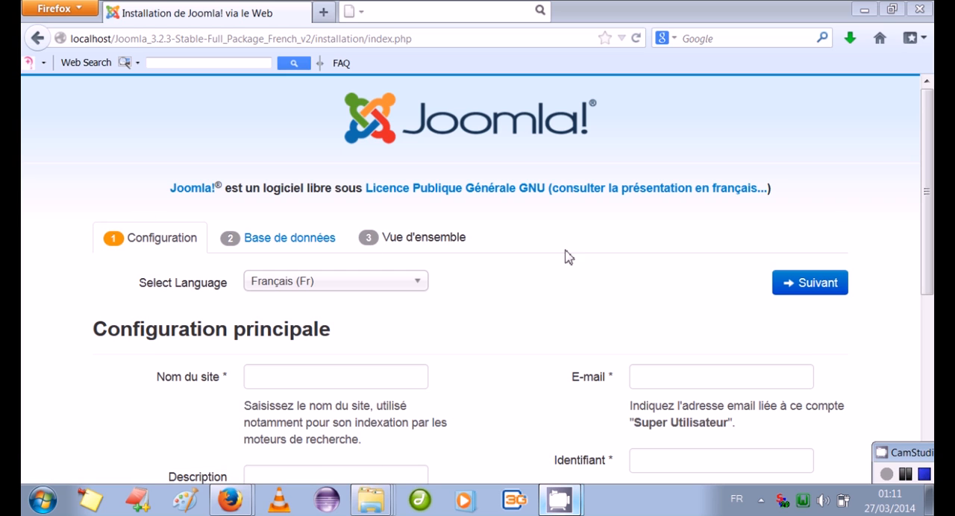
Enter "mon premier site" as the site name in the Joomla main configuration, leaving the description empty
drag(932, 214, 933, 238)
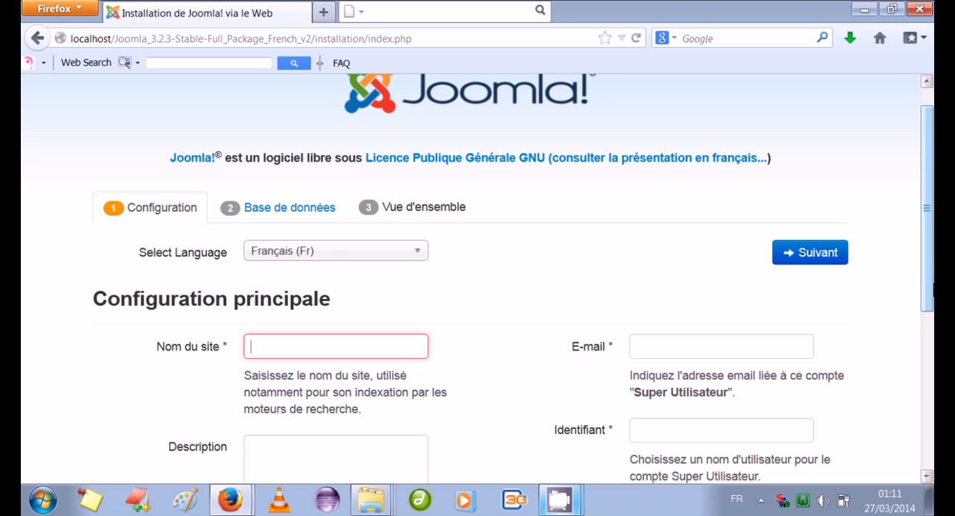
scroll(932, 269, down, 1)
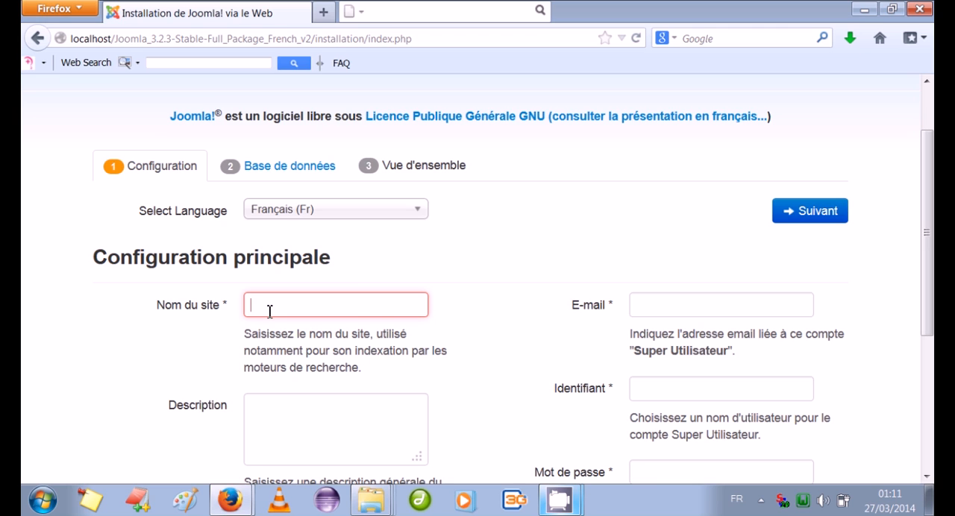
text(mon)
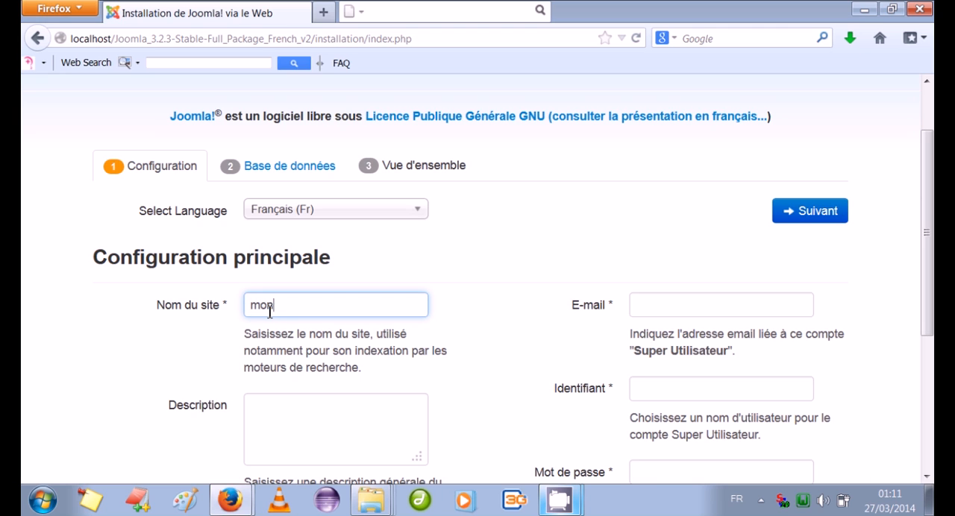
text( premier site)
click(266, 449)
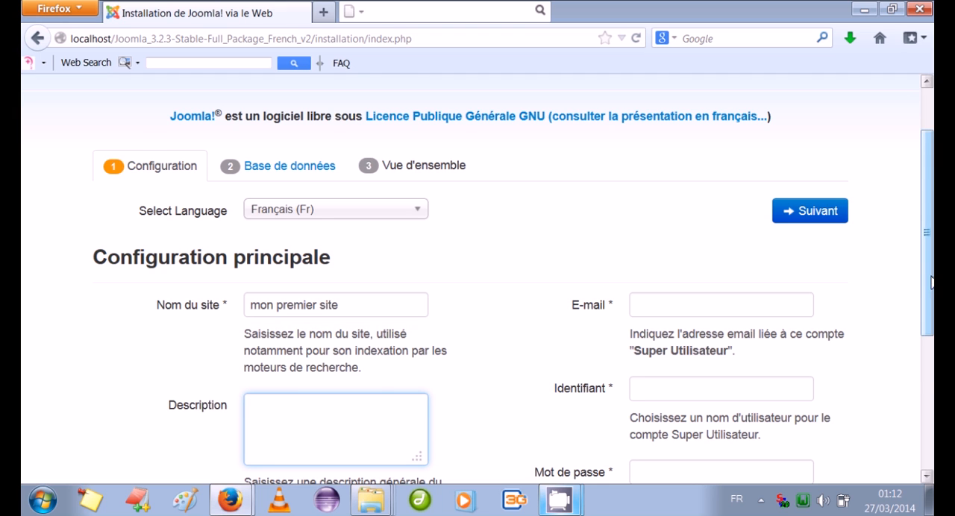
Fill in the Super User account's e-mail address and username in the Joomla main configuration
scroll(931, 299, down, 2)
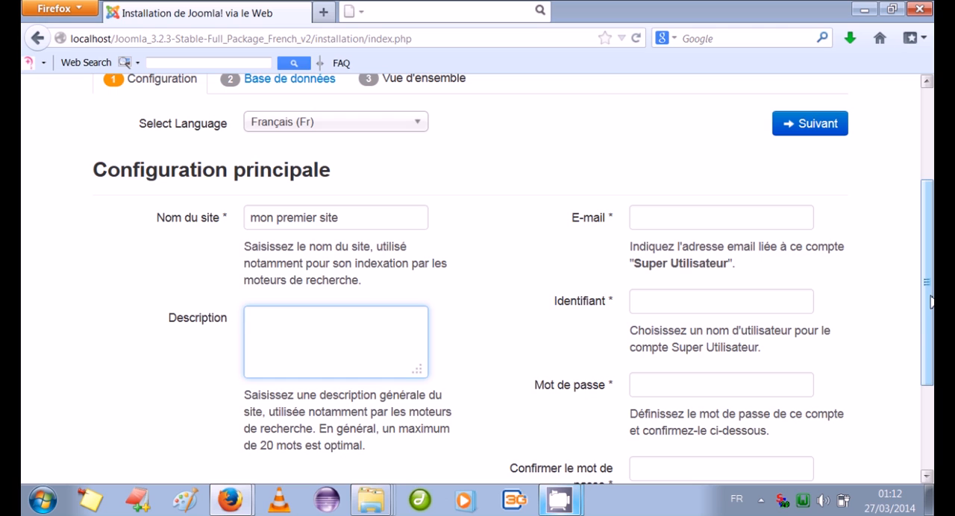
click(650, 223)
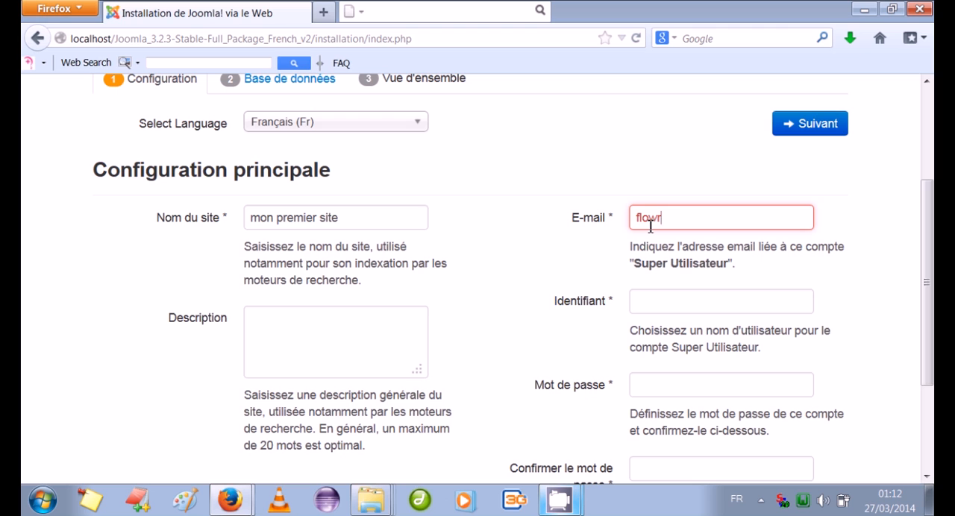
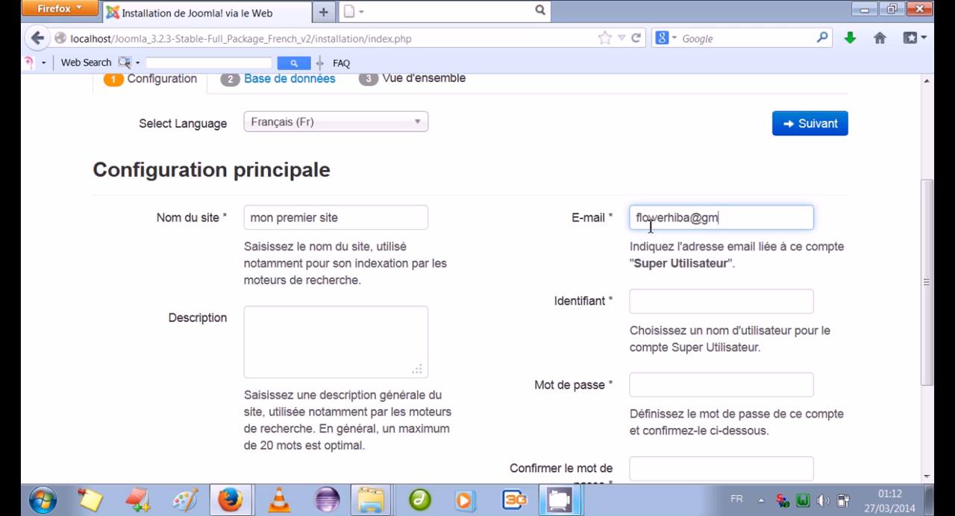
click(646, 304)
text(meryem)
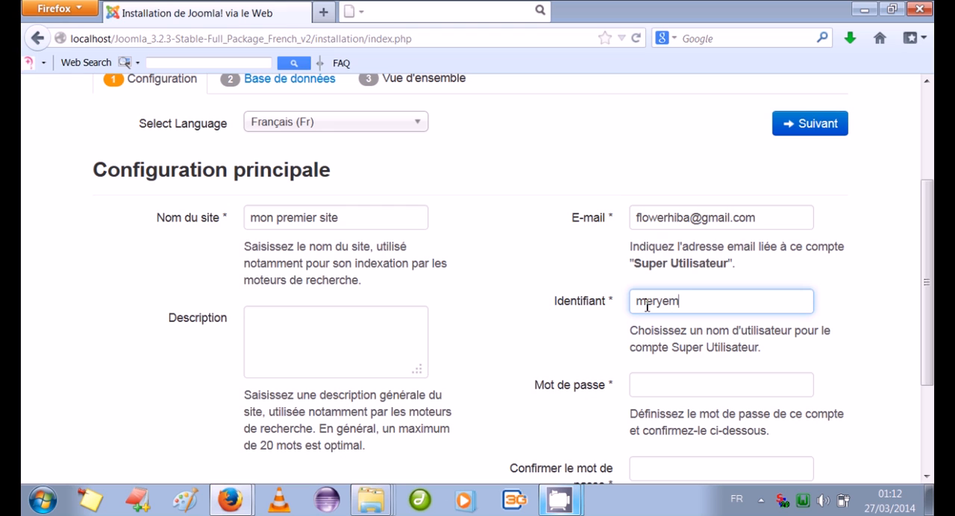
Enter the Super User account password and repeat it in the password confirmation field
click(644, 386)
text(1234)
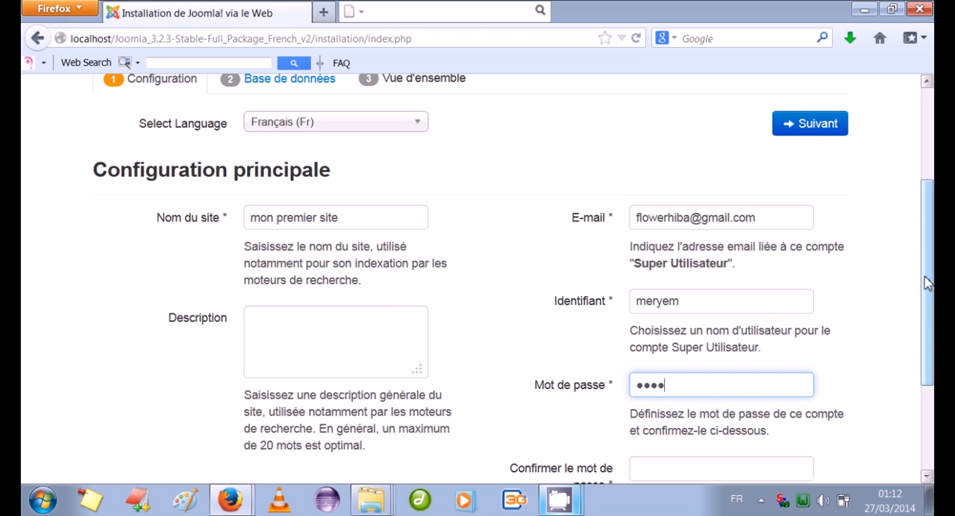
drag(928, 283, 927, 338)
click(650, 375)
text(1234)
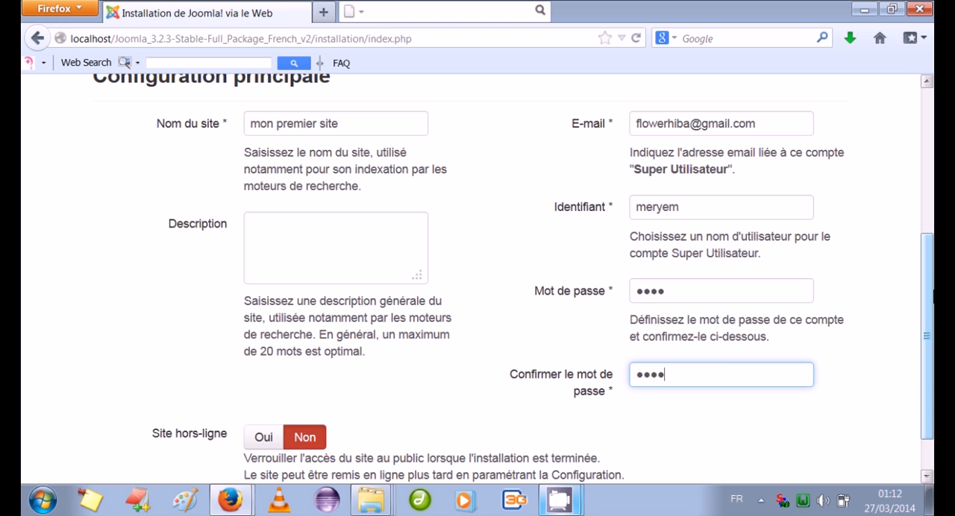
Review the remaining main configuration options and continue to the database configuration page
drag(933, 320, 934, 348)
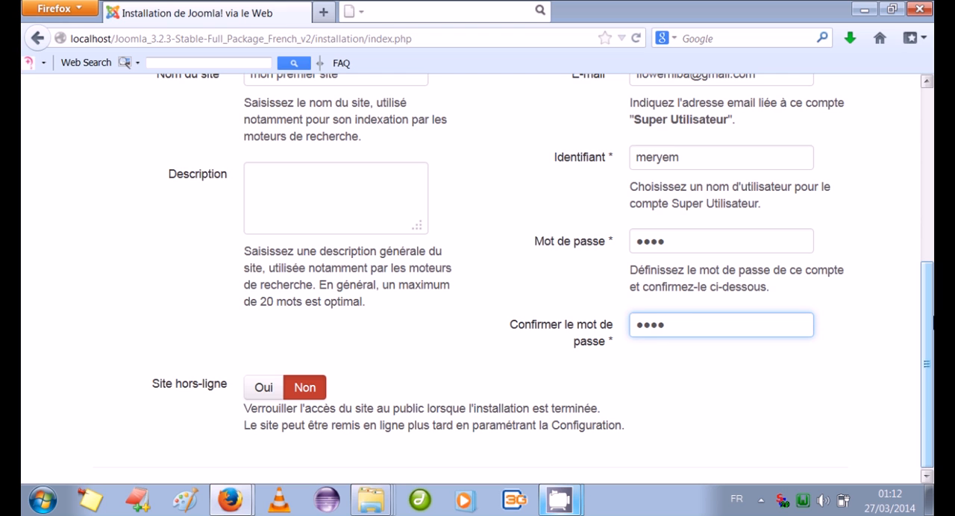
drag(933, 322, 933, 190)
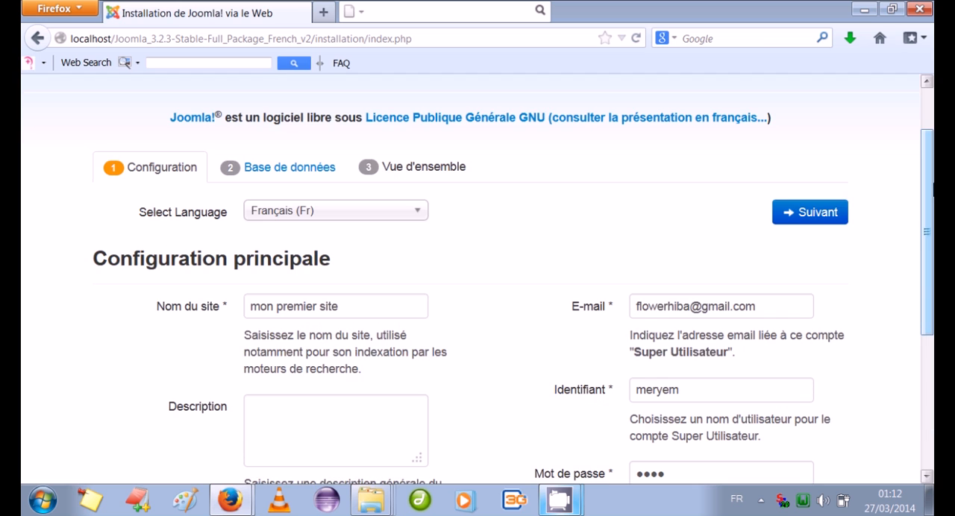
click(807, 222)
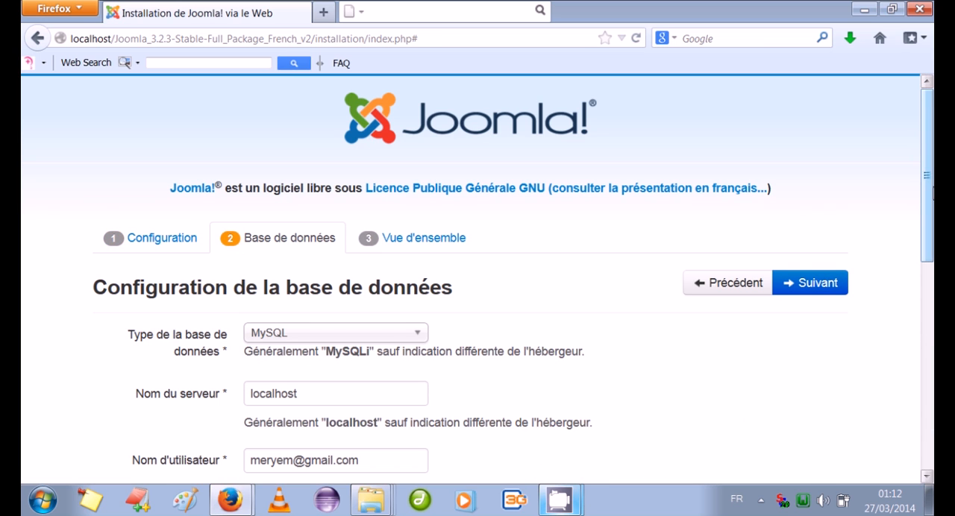
Open phpMyAdmin from WampServer and create a new database named test2
click(802, 500)
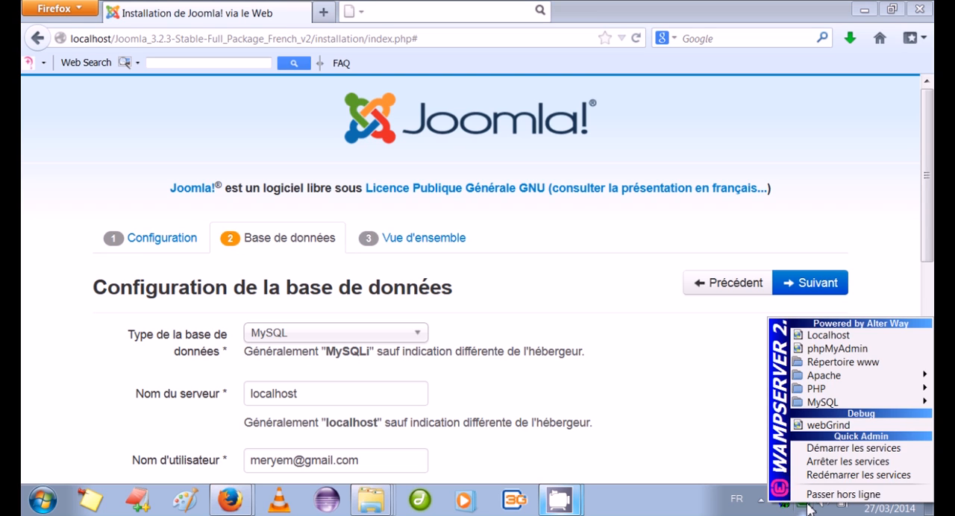
click(838, 349)
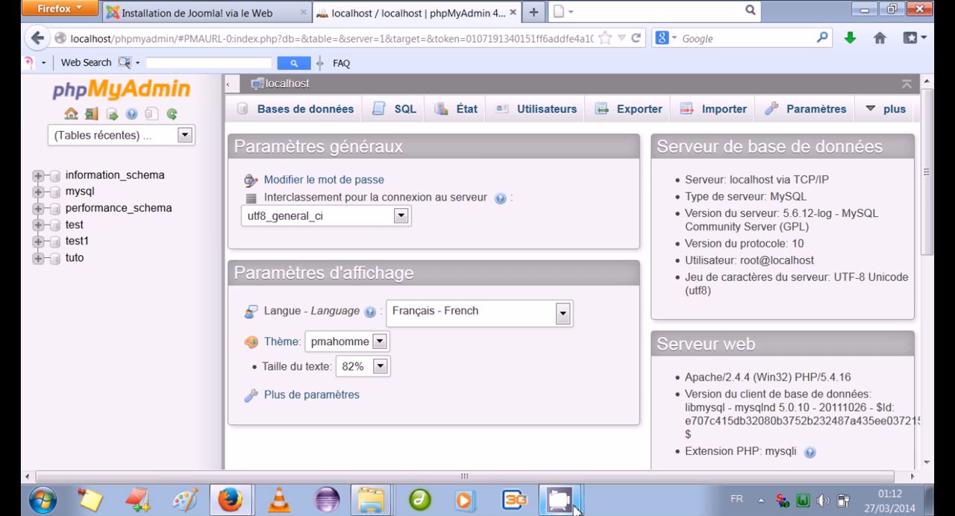
click(305, 118)
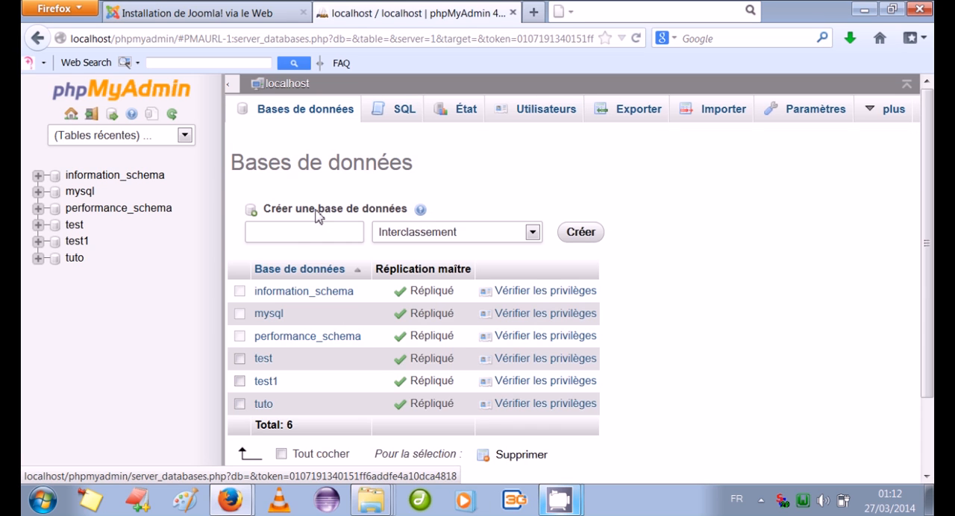
click(300, 236)
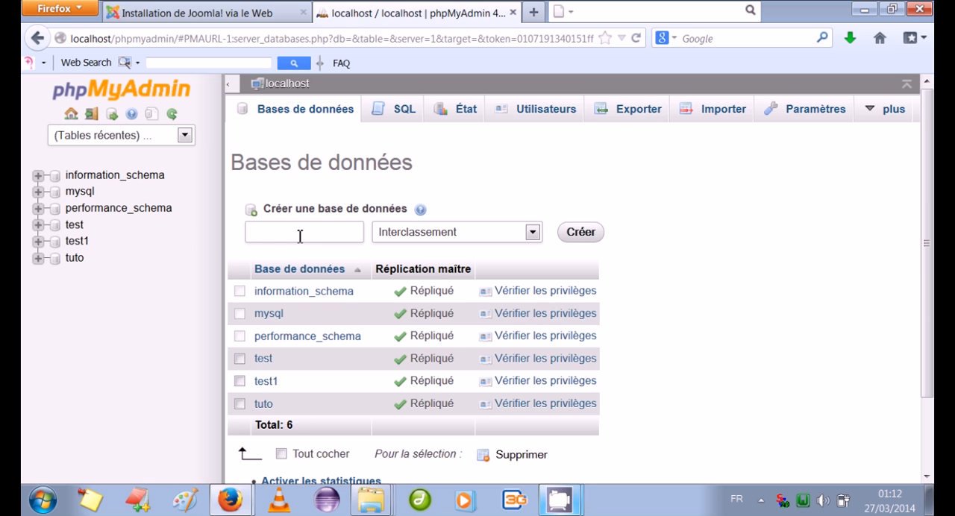
text(test)
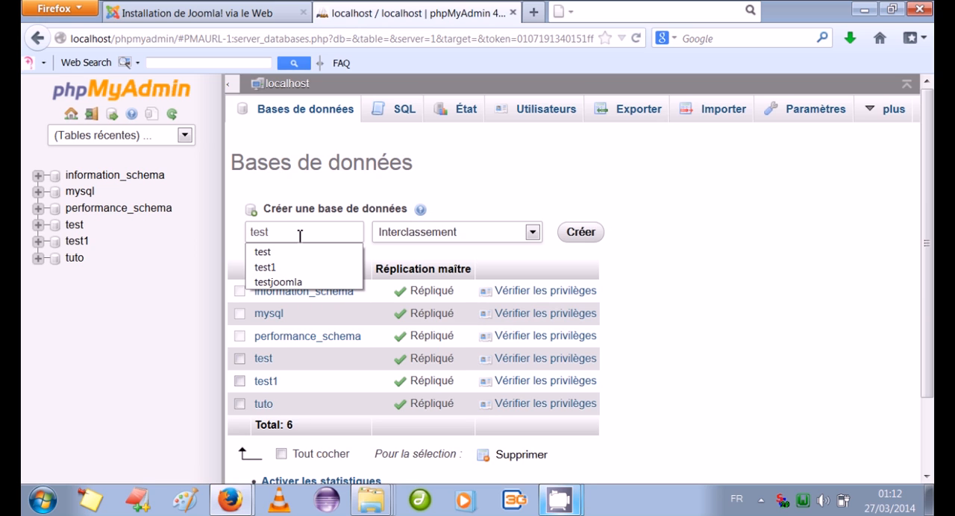
text(2)
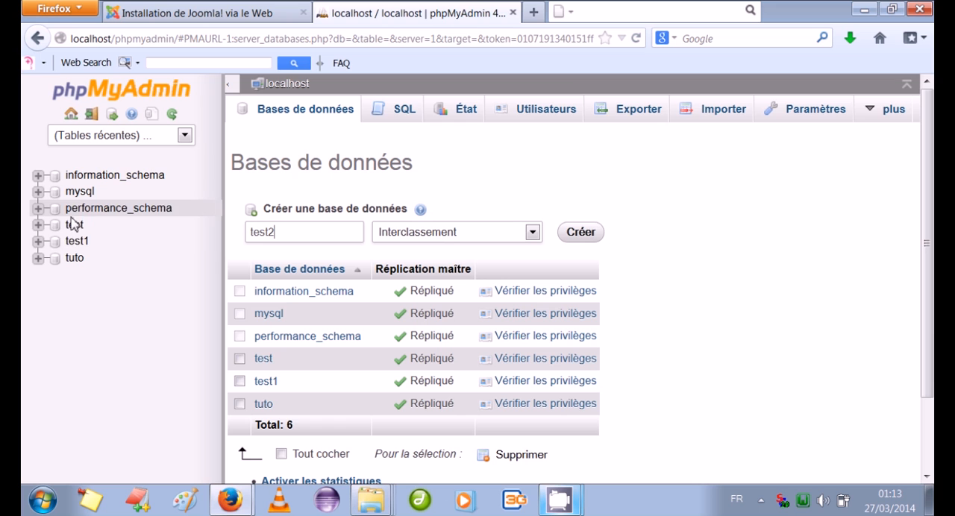
click(575, 236)
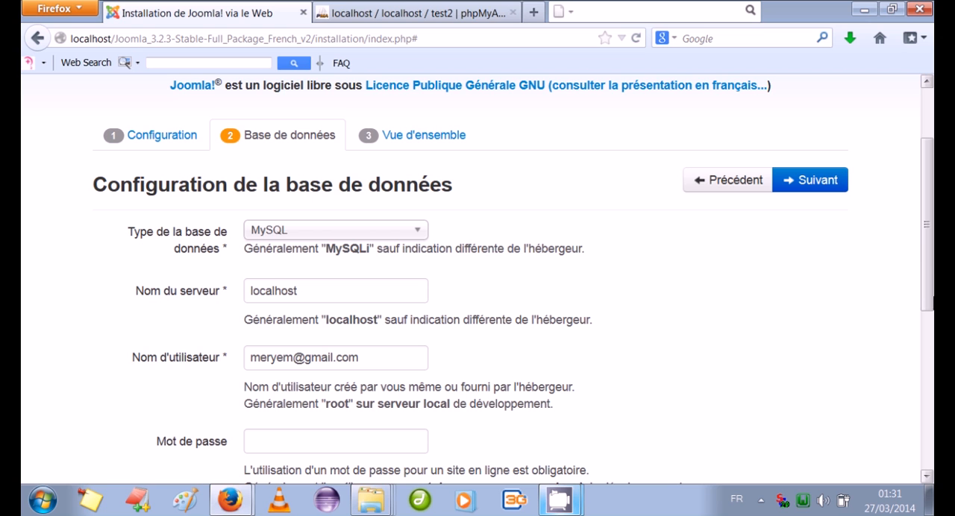
Review the database connection settings, keeping MySQL, localhost and the test database, and continue to the installation overview
drag(931, 260, 932, 295)
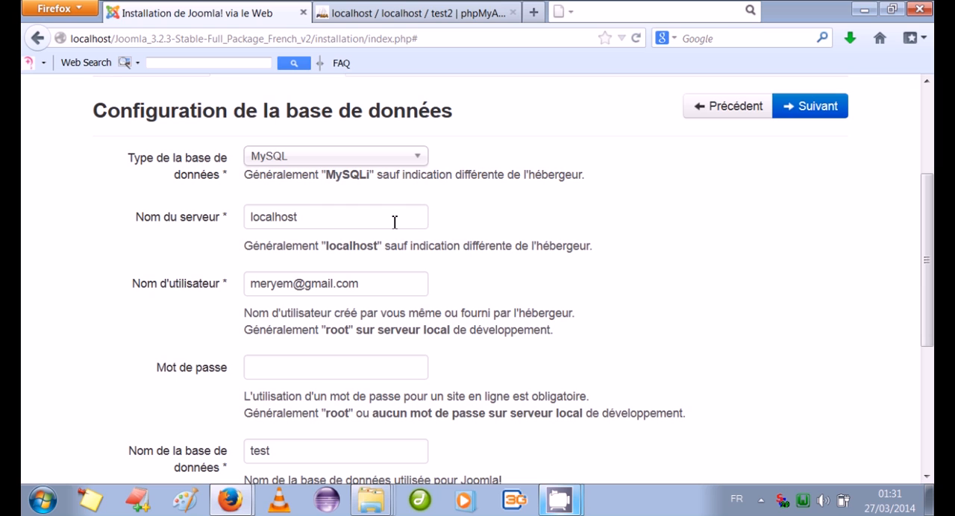
double_click(285, 217)
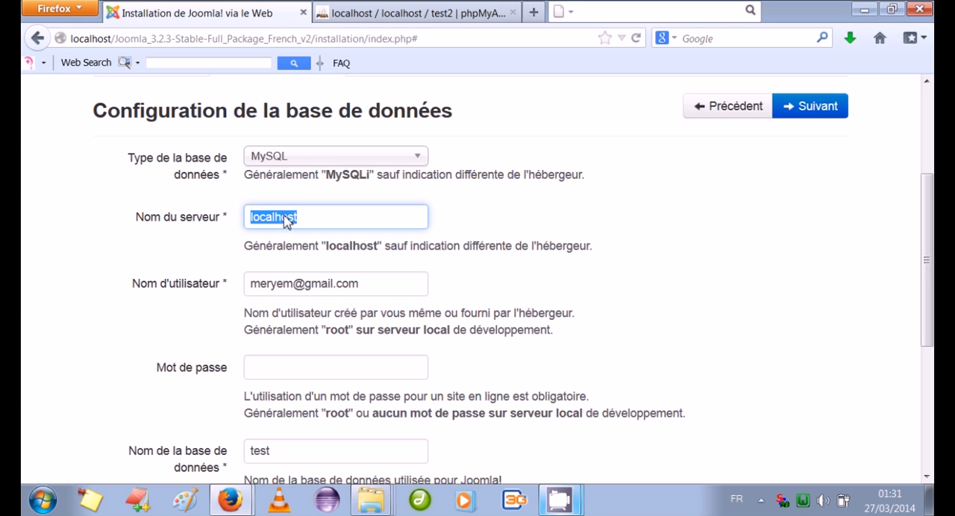
drag(367, 284, 236, 281)
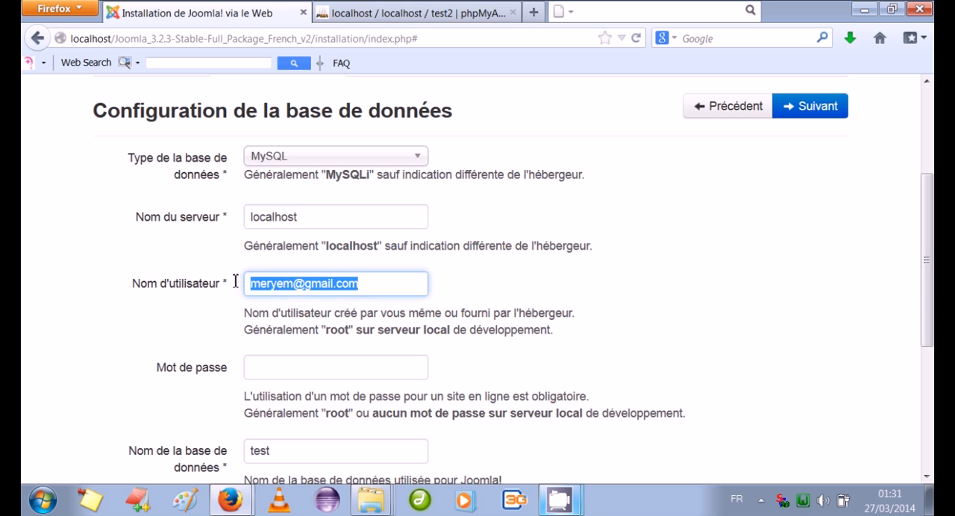
click(275, 370)
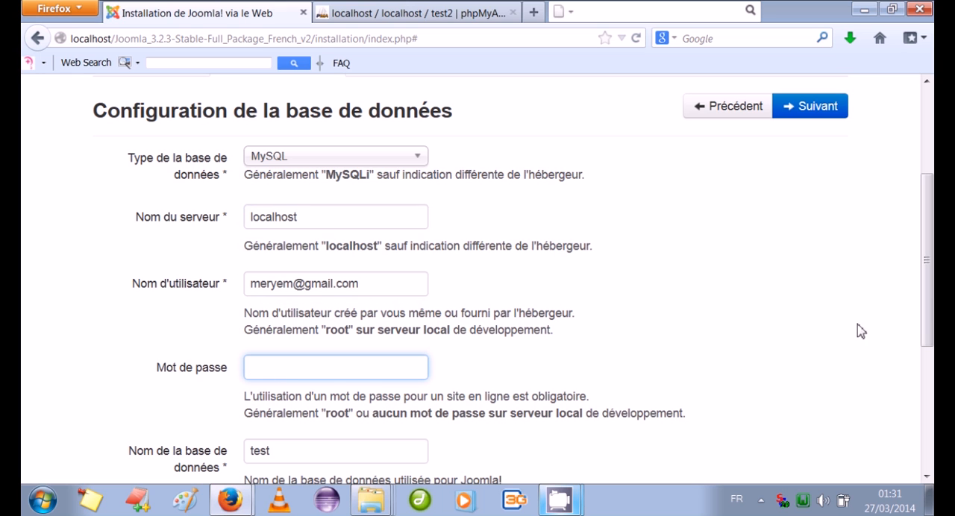
scroll(932, 288, down, 2)
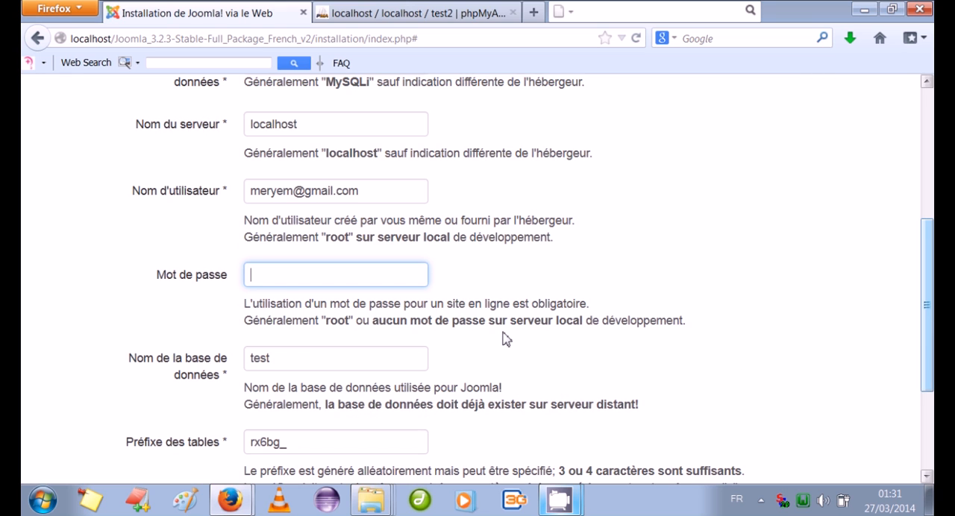
click(287, 357)
scroll(932, 403, down, 3)
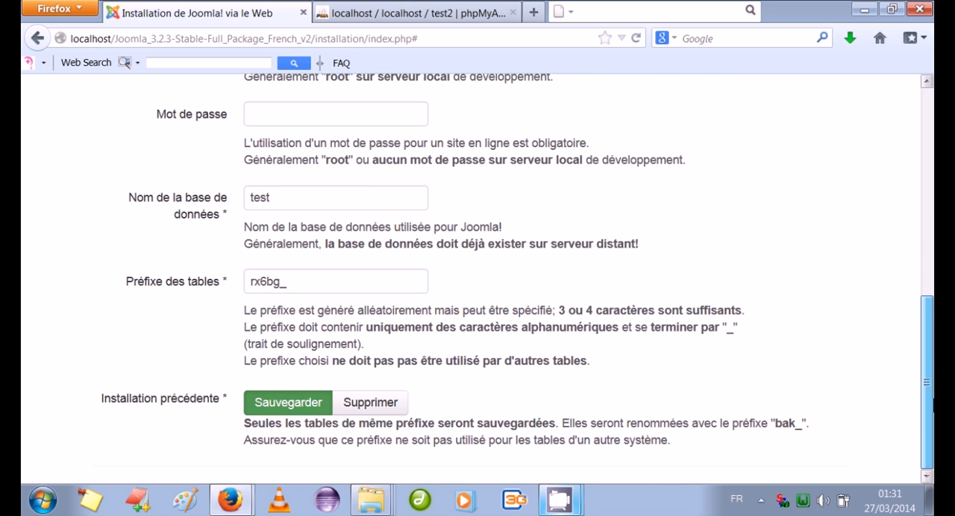
scroll(933, 403, up, 3)
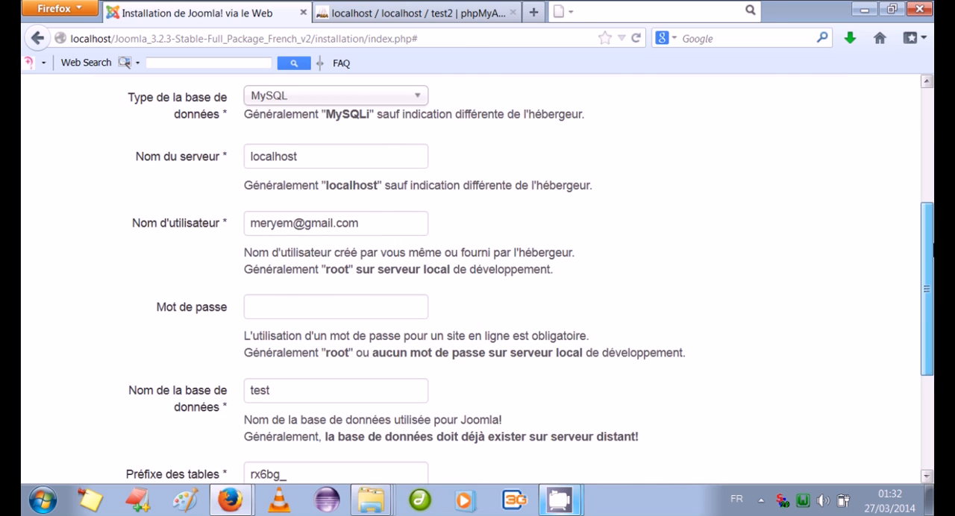
scroll(478, 284, up, 3)
click(812, 283)
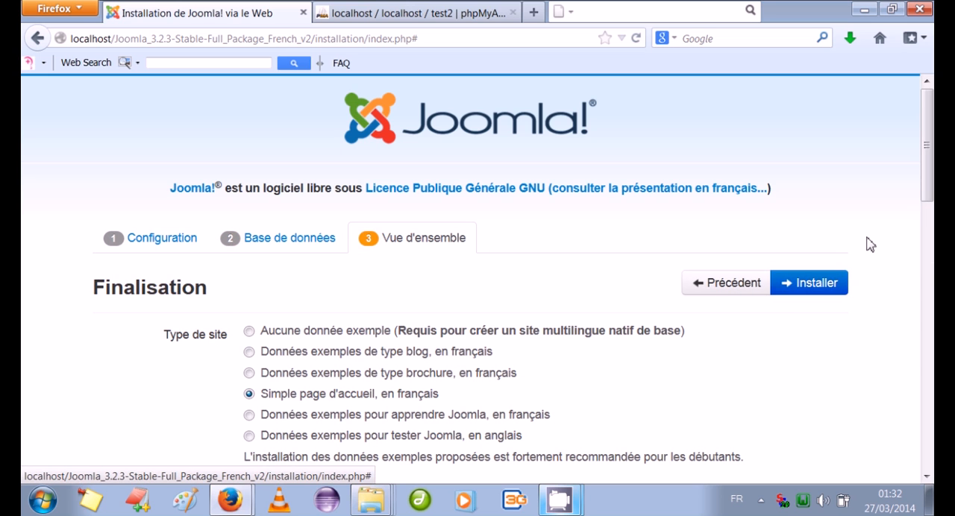
Review the finalisation options and configuration summary, keeping the "Simple page d'accueil, en français" site type, and start the Joomla installation
drag(931, 176, 932, 232)
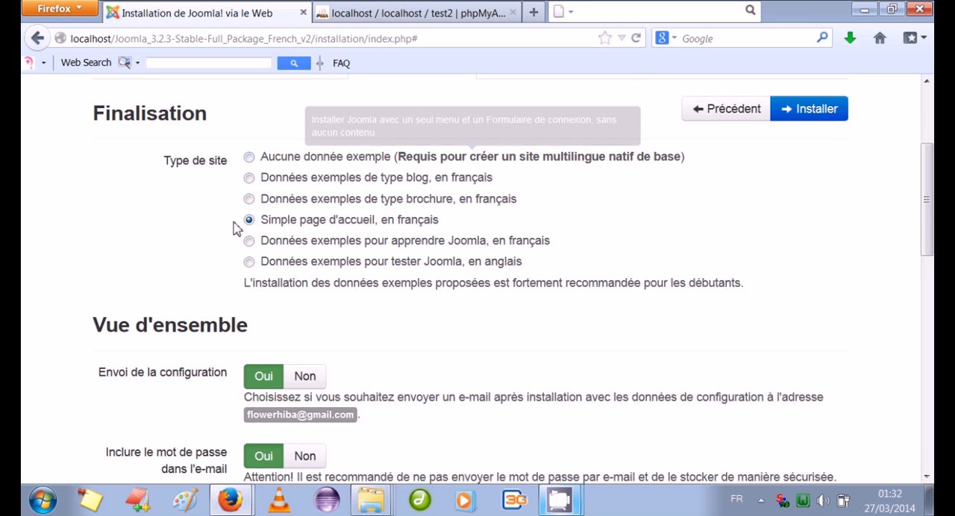
mouse_move(346, 226)
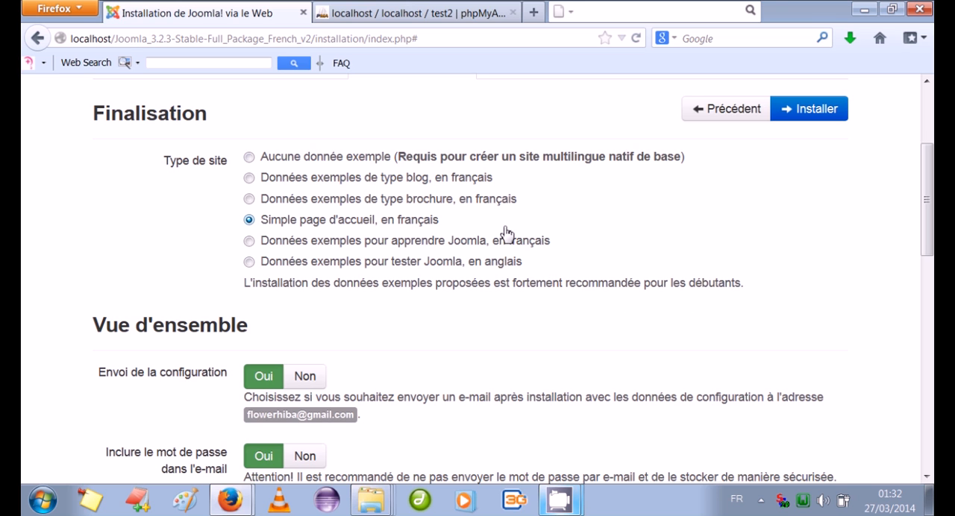
drag(932, 232, 932, 275)
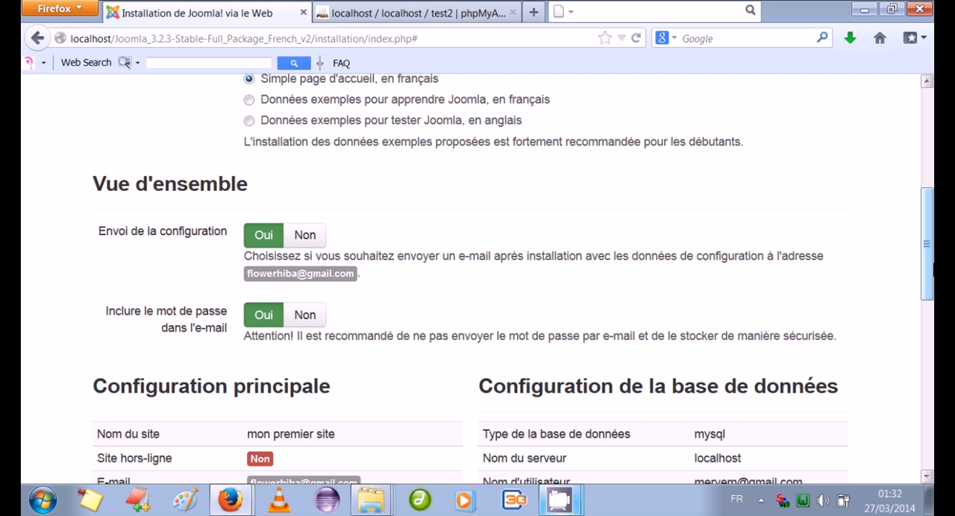
drag(934, 270, 934, 319)
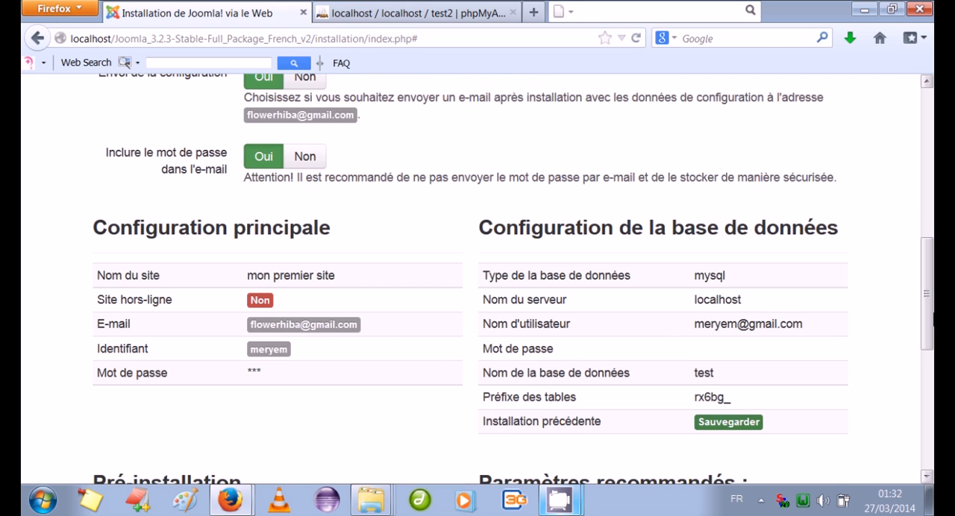
drag(932, 317, 933, 179)
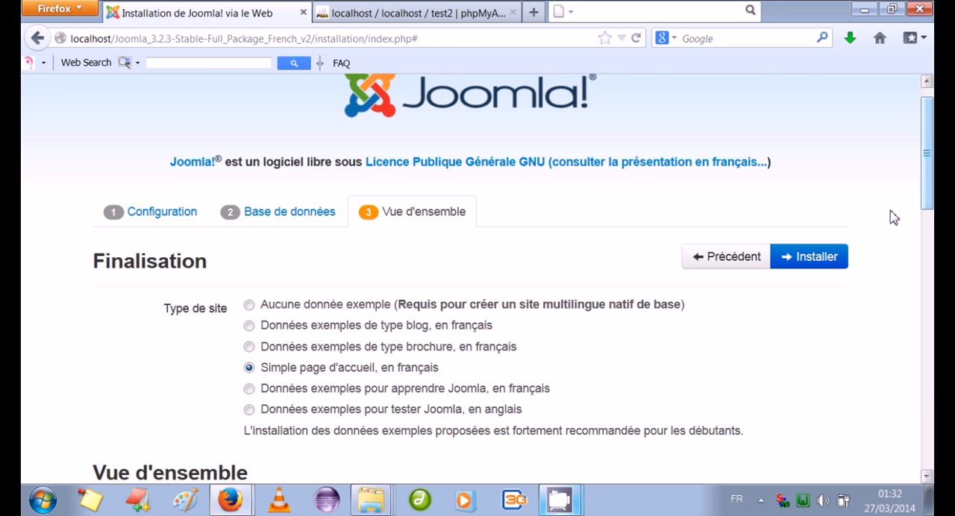
click(818, 257)
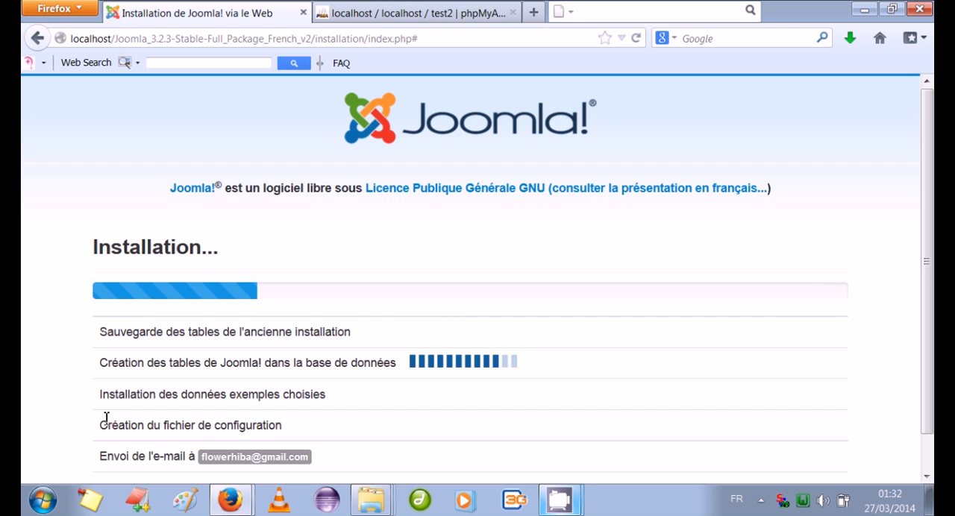
drag(179, 363, 227, 362)
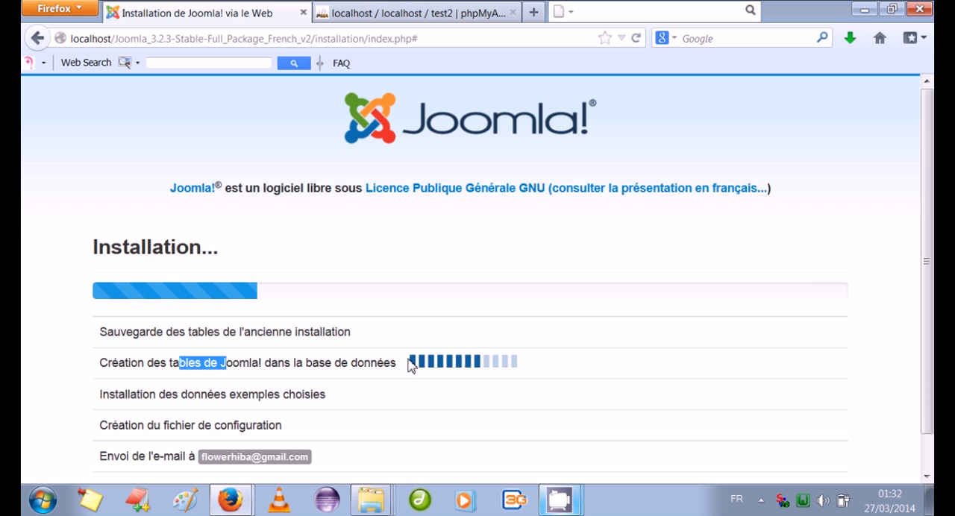
double_click(399, 361)
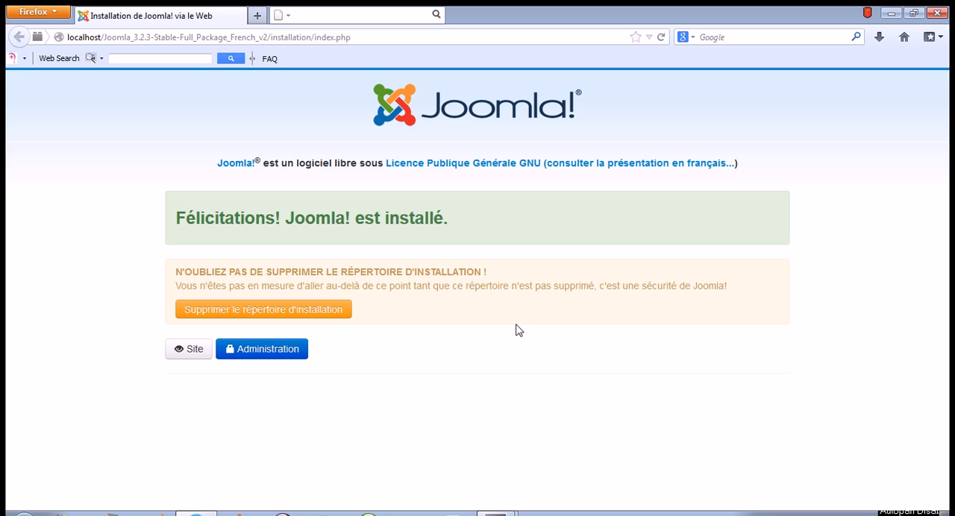
Delete the installation directory and open the site's administration login page
click(335, 311)
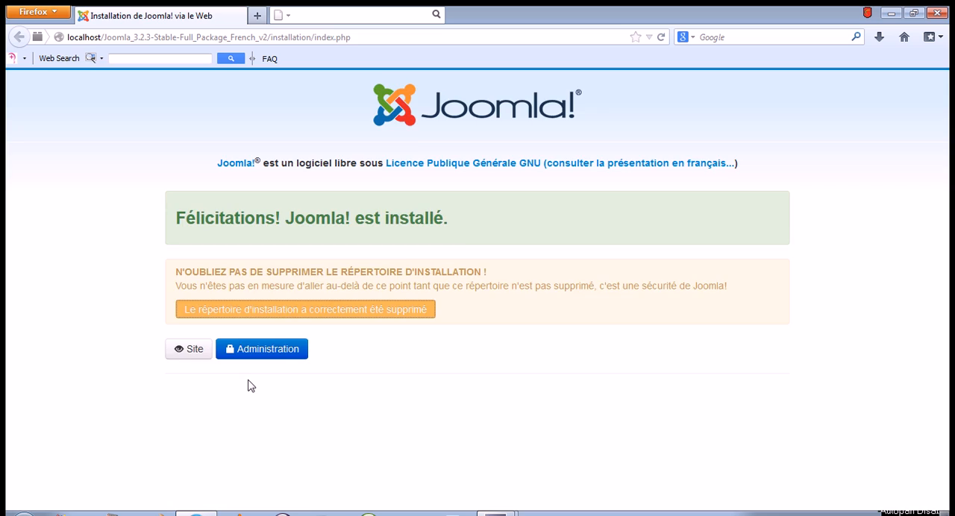
click(259, 349)
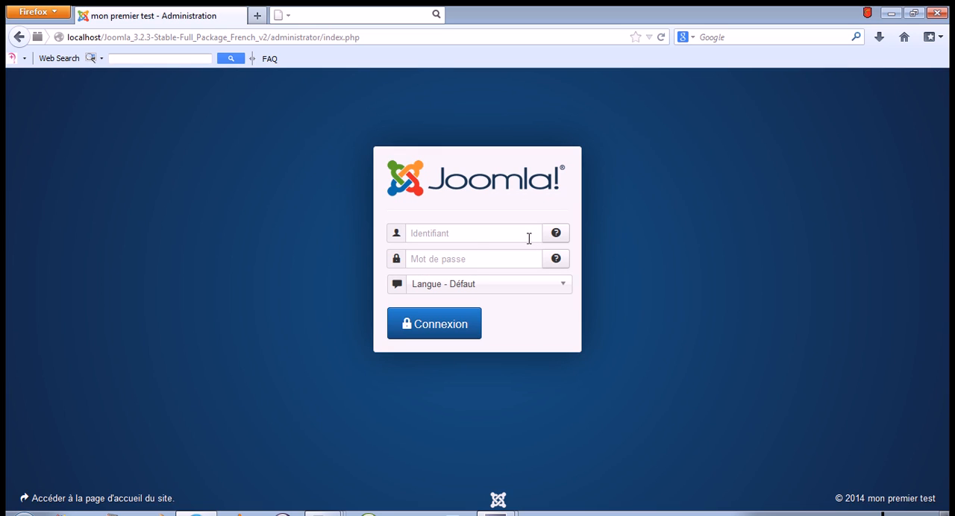
Log in to the Joomla administration with the Super User's username and account password, using French (FR) as the language
click(470, 233)
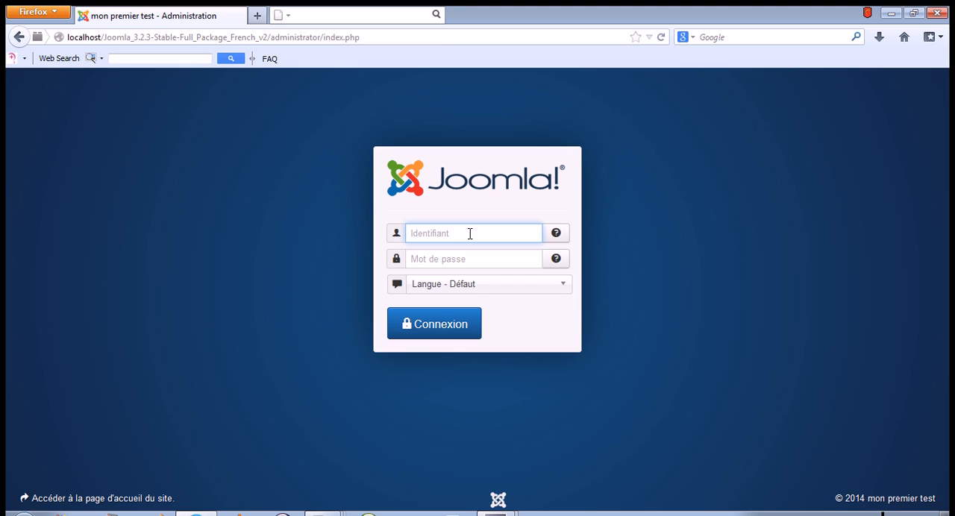
text(meryem)
click(462, 259)
text(••••)
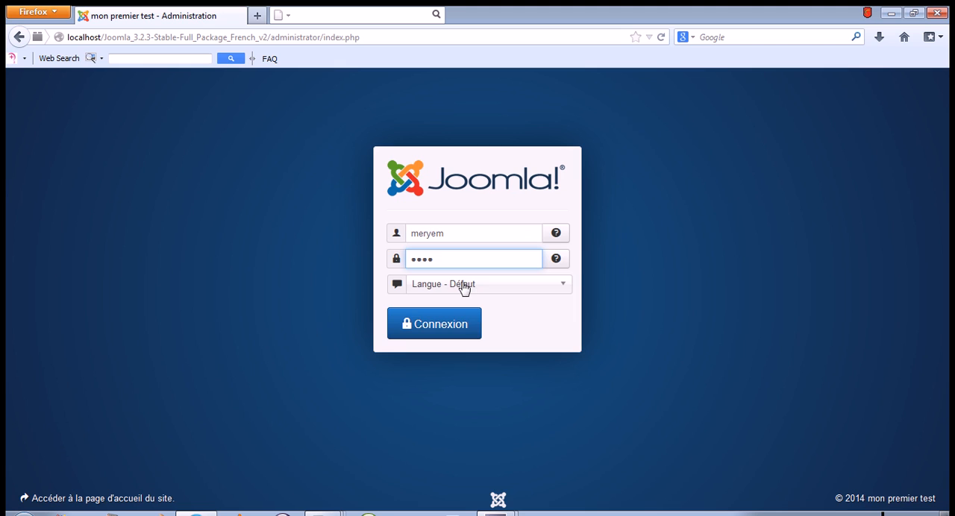
click(462, 285)
click(436, 338)
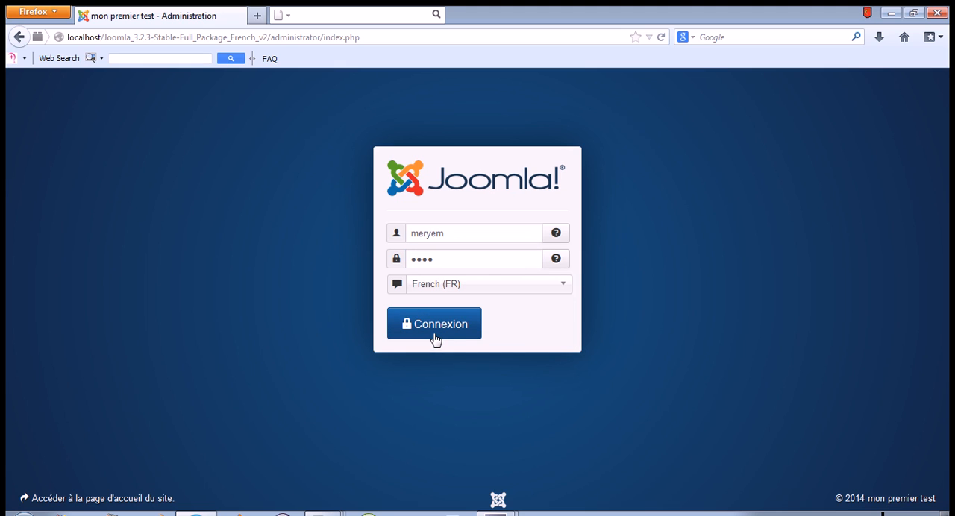
click(437, 328)
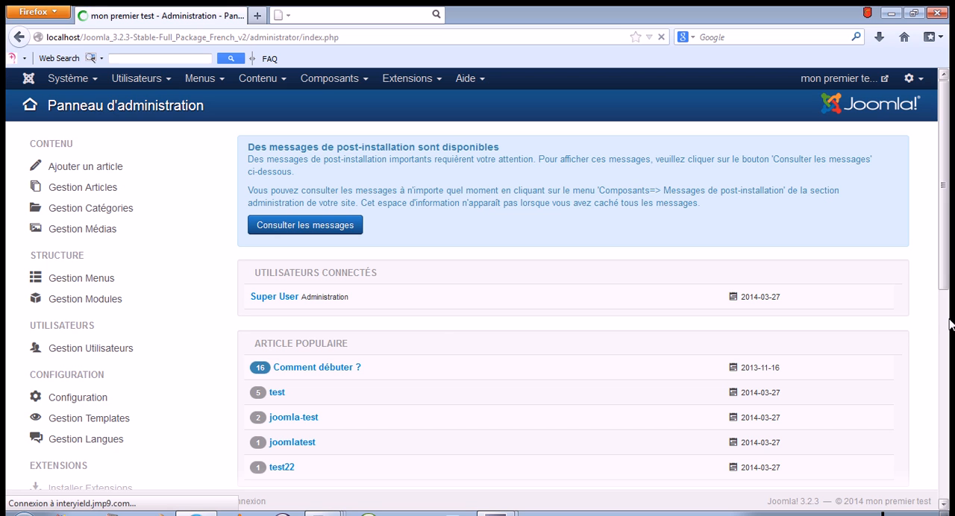
Start a new article from the administration control panel and title it "service"
drag(945, 254, 951, 285)
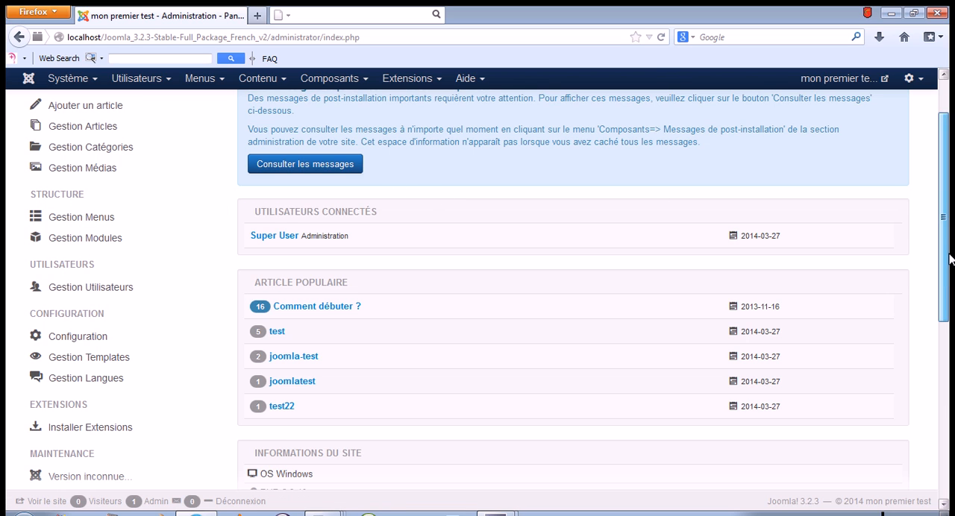
scroll(949, 250, up, 1)
scroll(949, 250, up, 1)
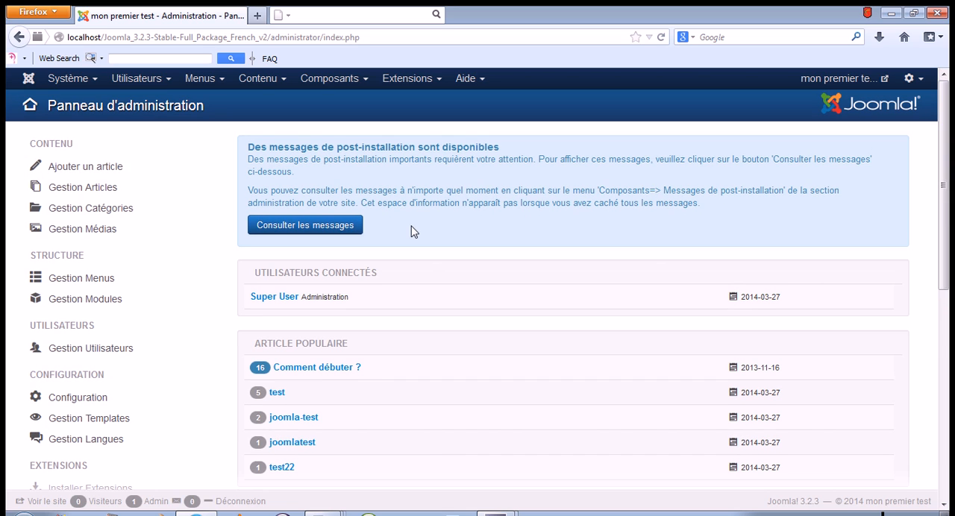
click(87, 168)
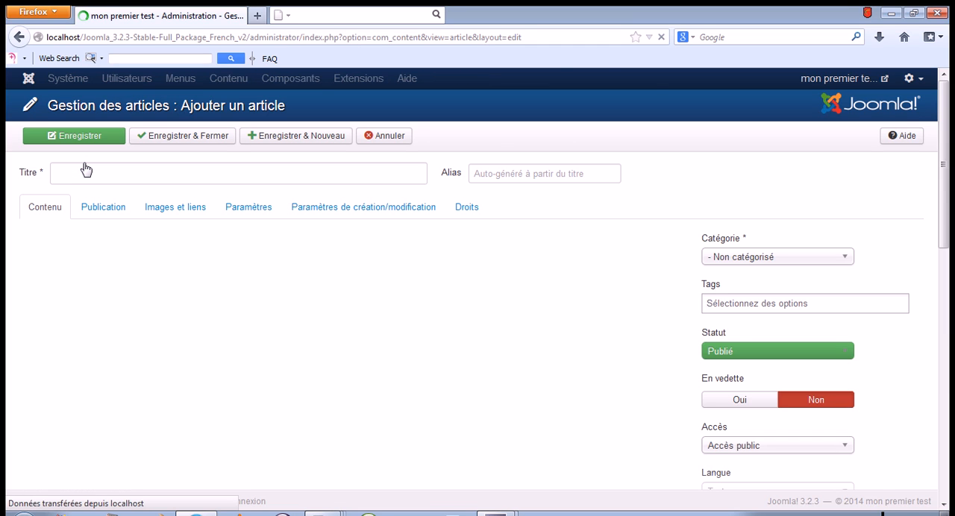
click(86, 170)
text(service)
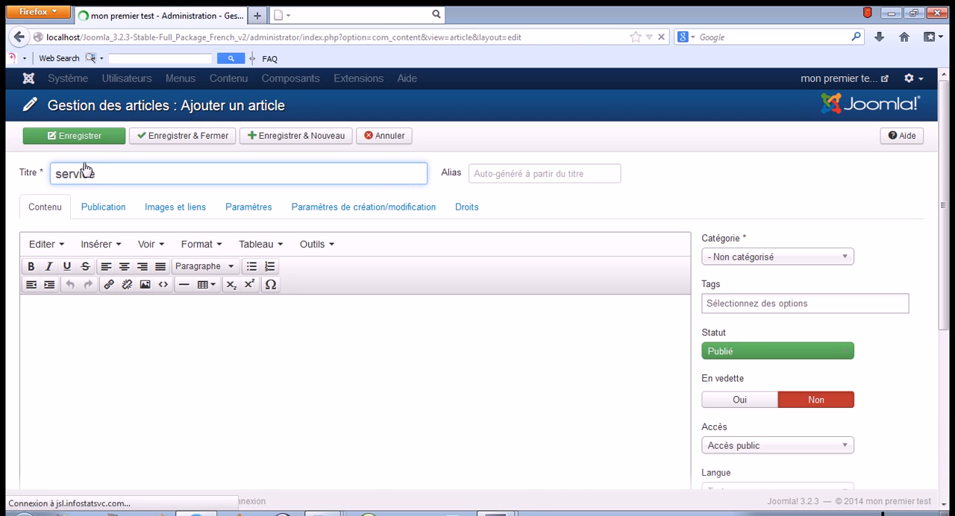
Paste the repeated "ceci est un test" text into the article body, then save and close the article
click(168, 367)
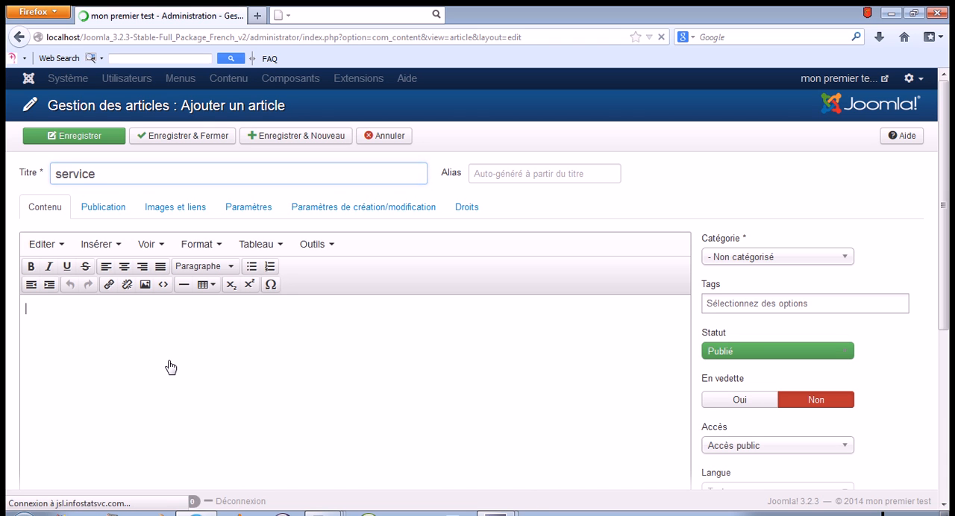
key(ctrl+v)
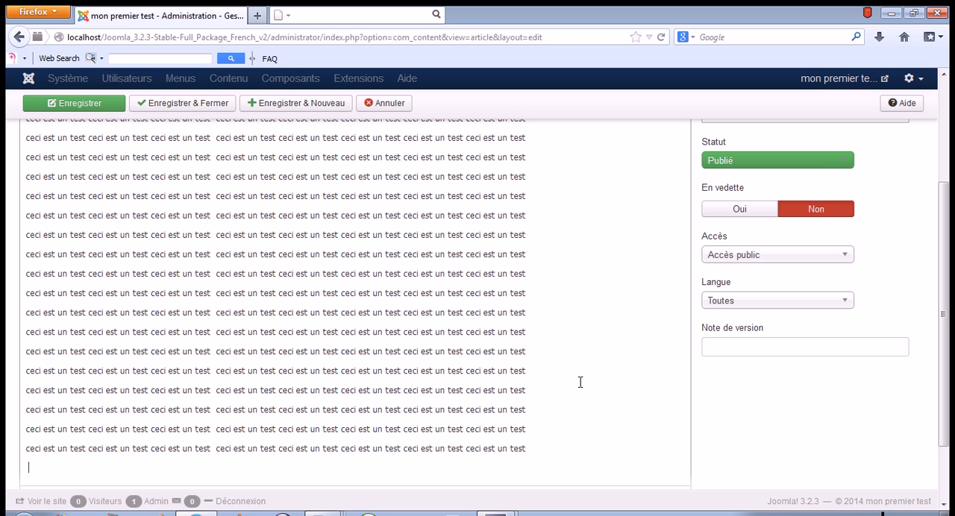
drag(942, 390, 948, 250)
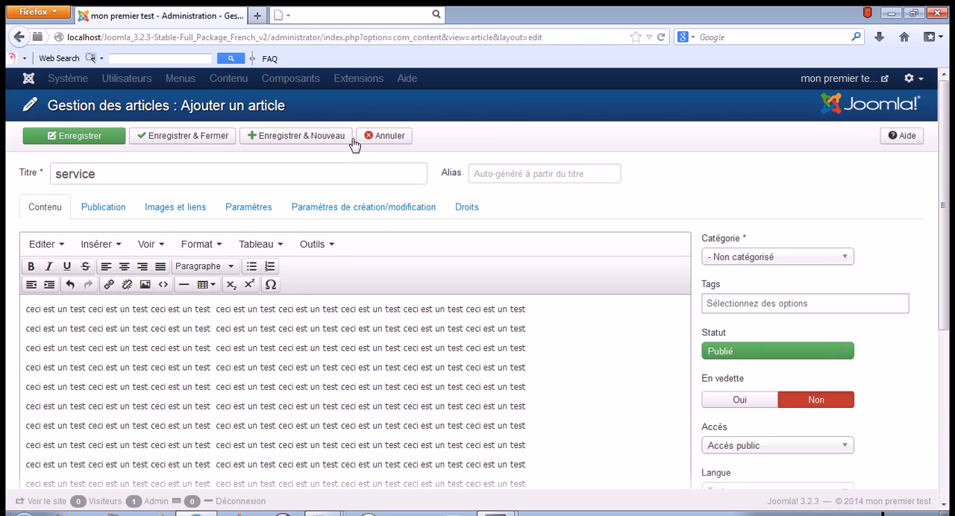
click(179, 141)
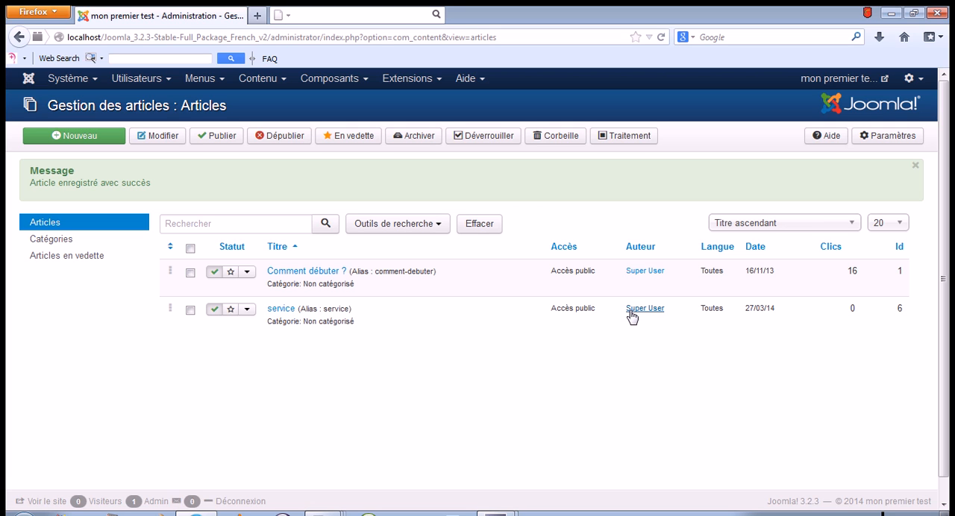
Open the public site from the administration and view the "service" article listed among the latest articles
click(854, 83)
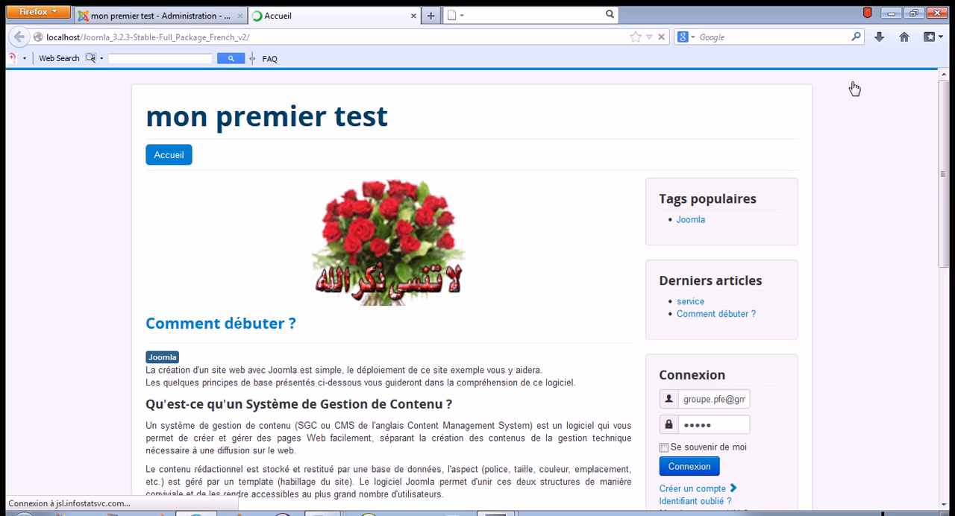
click(690, 303)
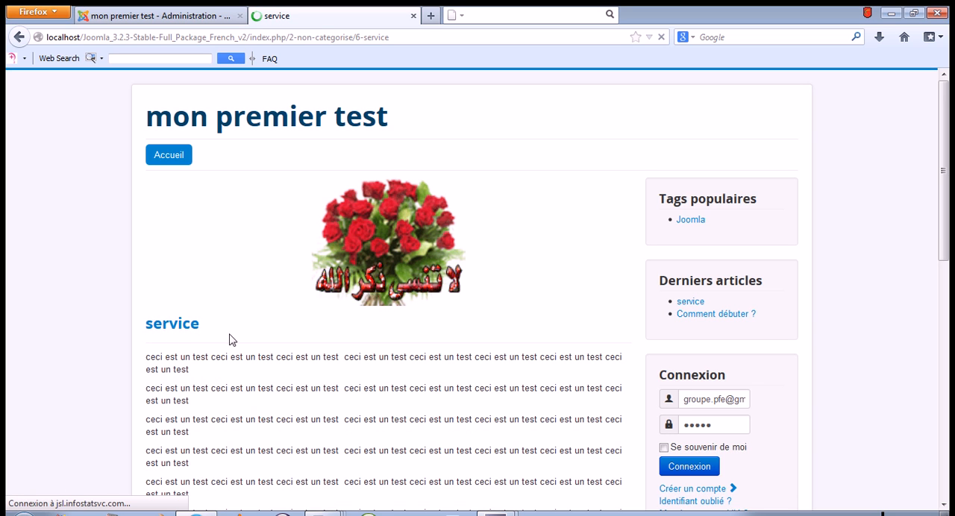
drag(946, 253, 815, 507)
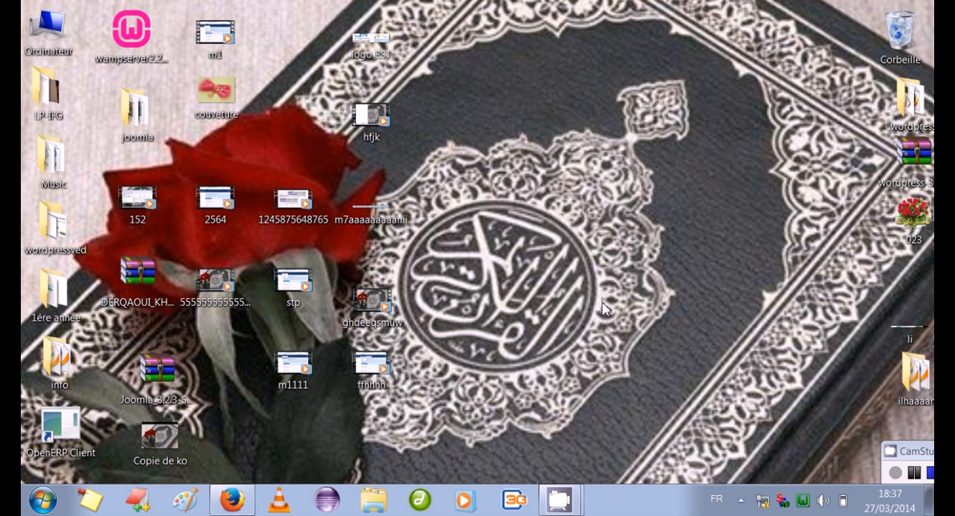
Switch to Firefox and go from the menu items page back to the Joomla administration control panel
click(233, 505)
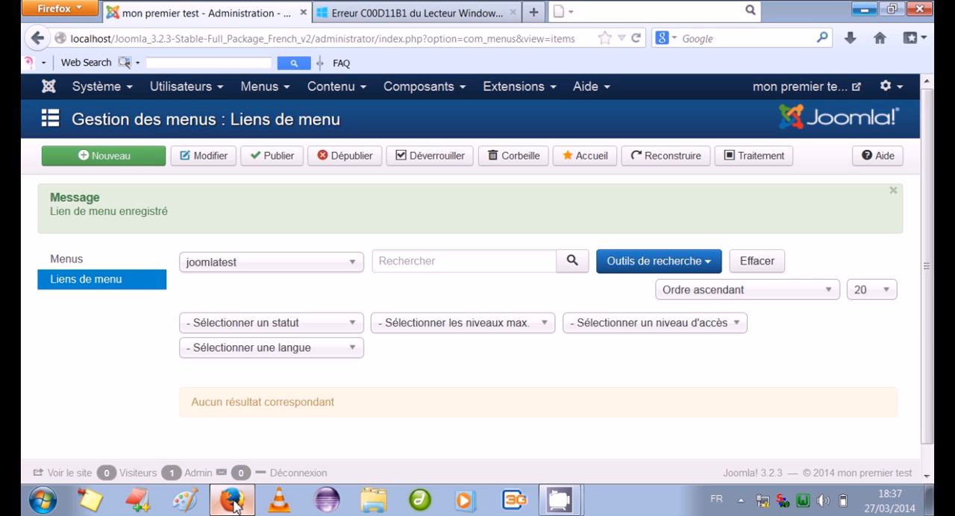
click(127, 91)
click(139, 118)
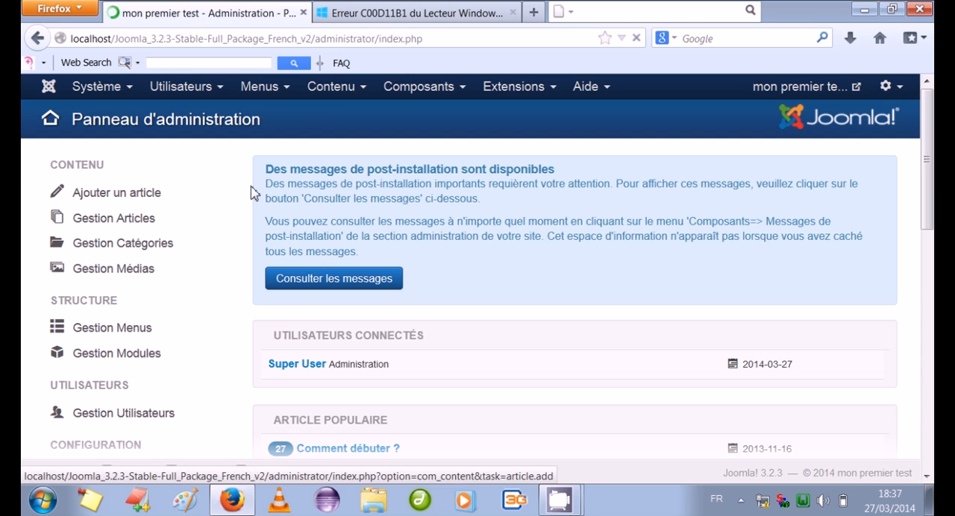
Start a new link in the main menu (Menu principal) and title it "kkkk"
click(263, 95)
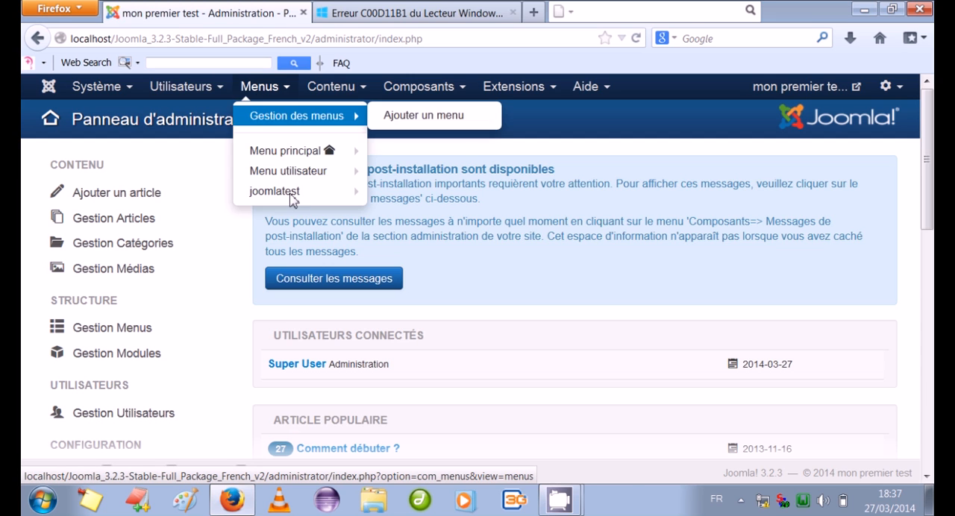
mouse_move(351, 151)
click(388, 152)
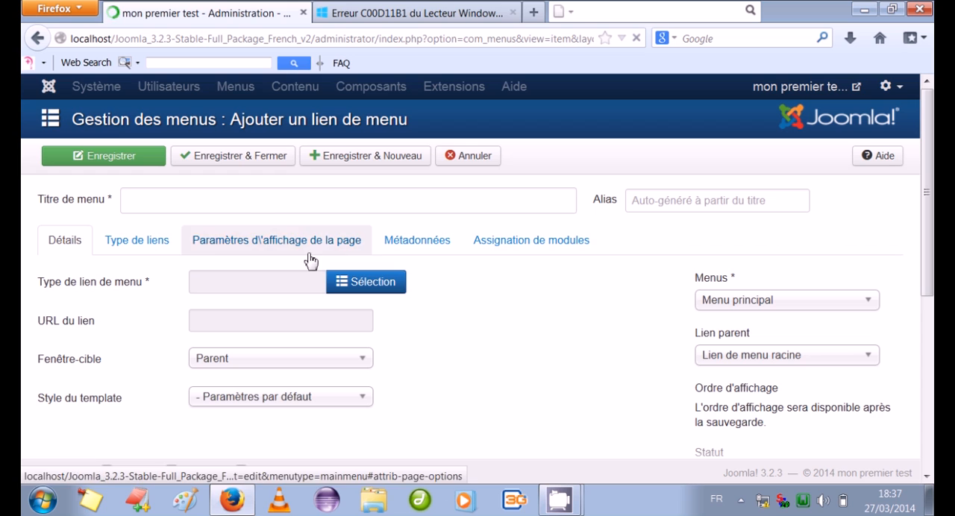
click(244, 212)
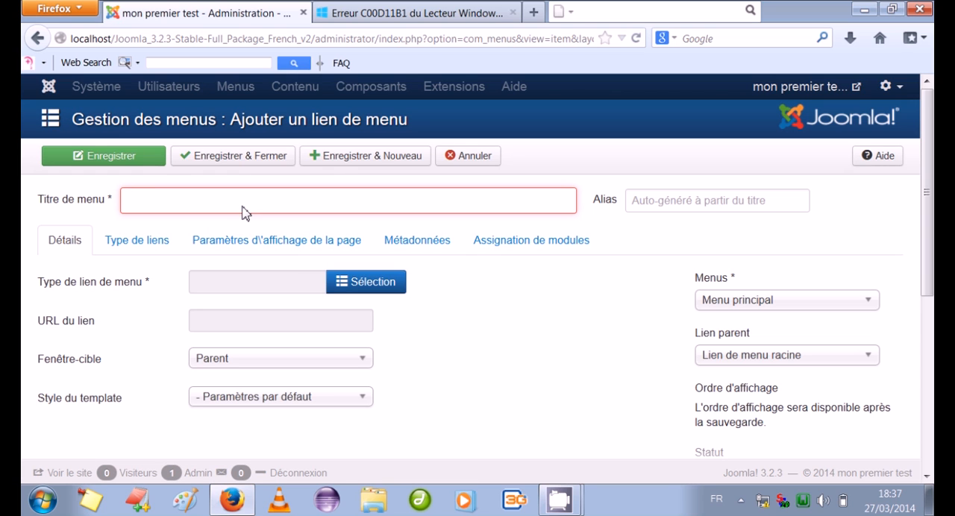
text(kkkk)
Set the menu link type to a single Article, choose the "service" article, then save and close the link
click(347, 282)
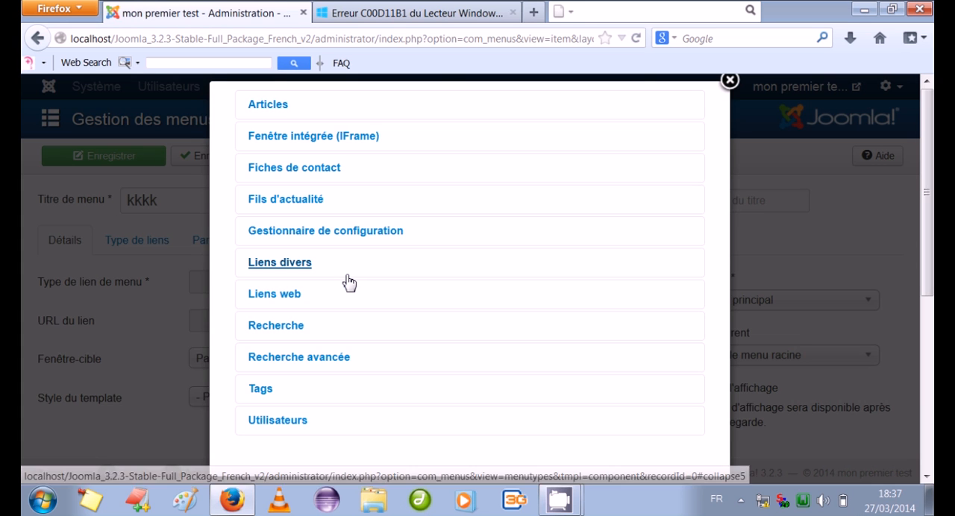
click(265, 108)
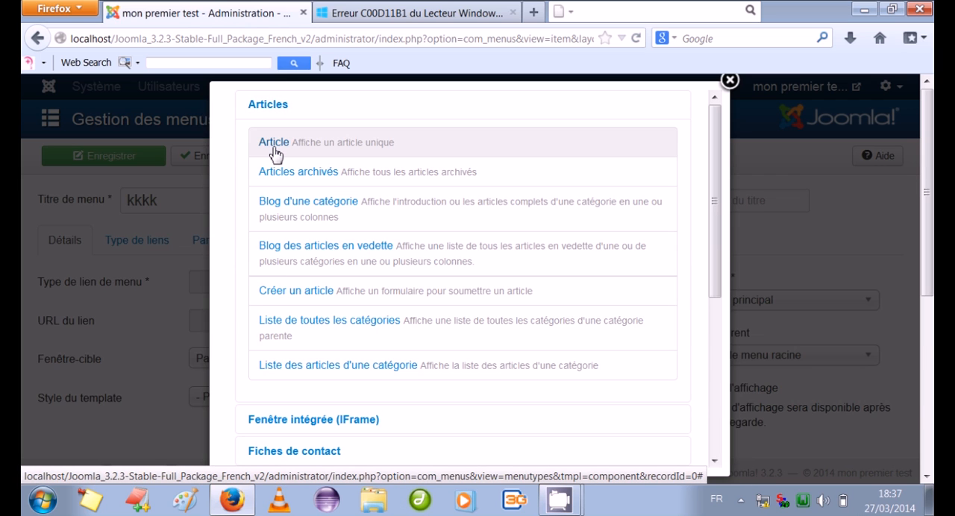
click(273, 151)
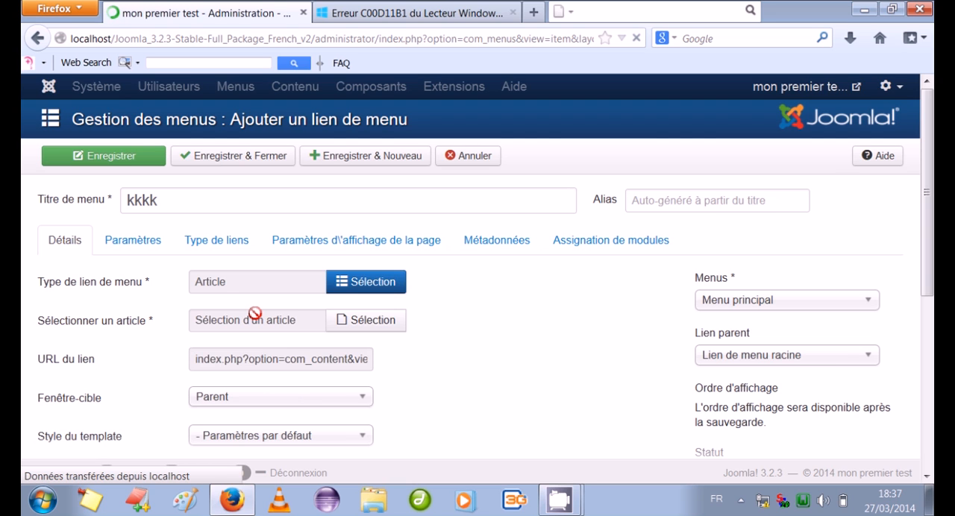
click(345, 322)
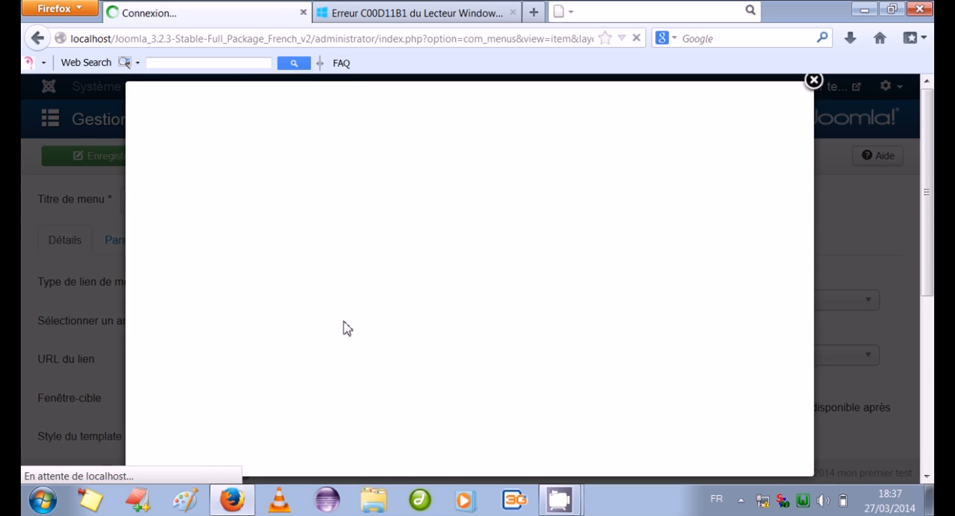
click(160, 221)
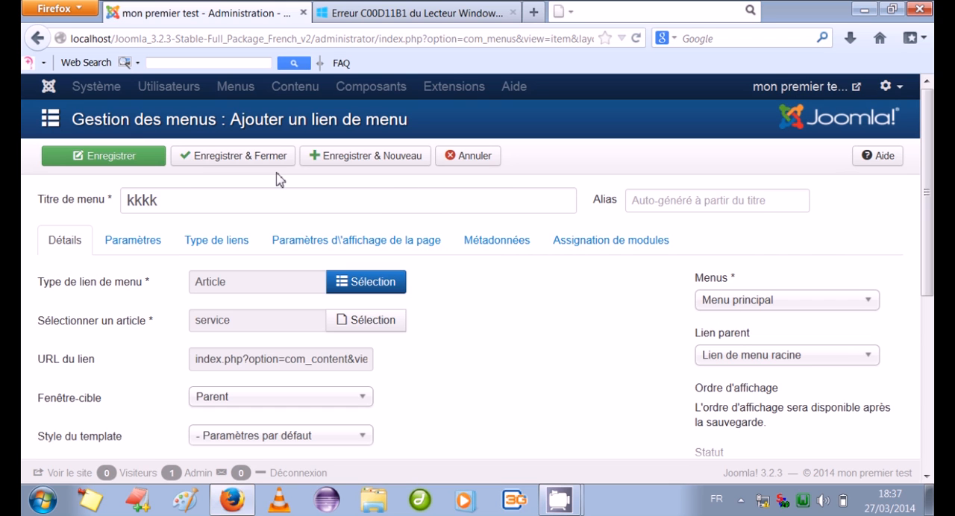
click(257, 157)
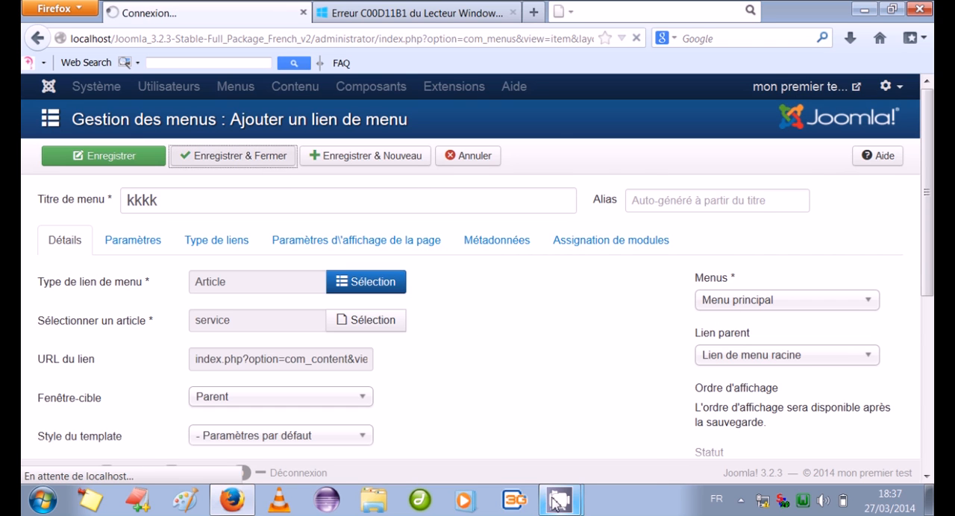
Switch to Firefox and look through the public site's "kkkk" page with the "service" article
mouse_move(556, 504)
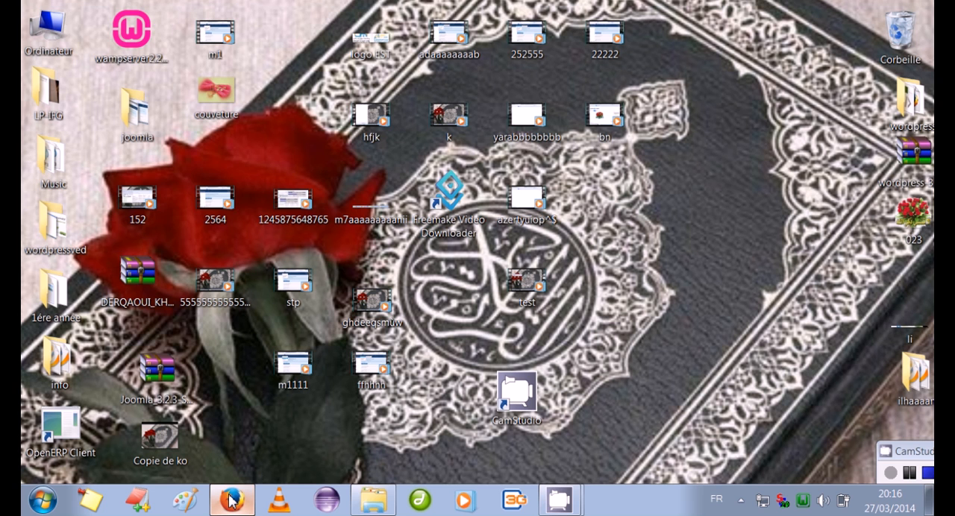
click(231, 501)
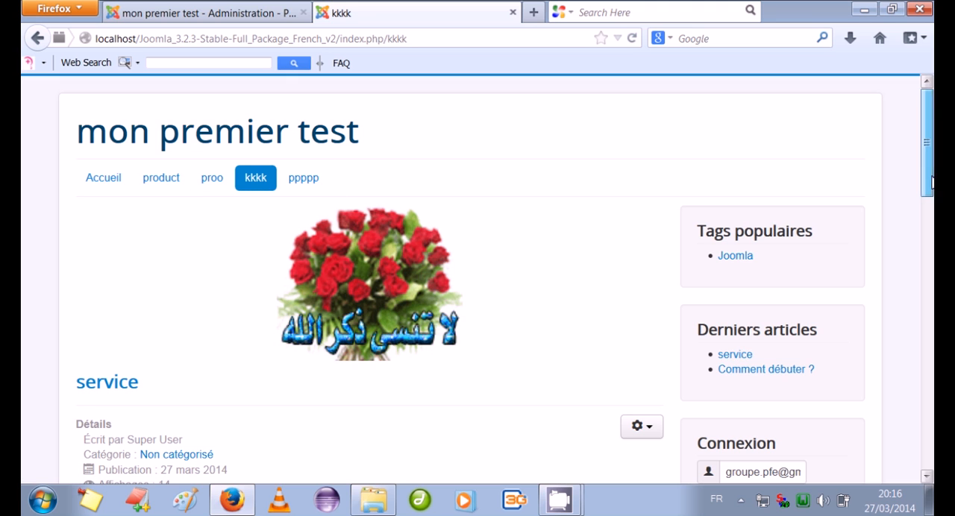
scroll(267, 196, down, 10)
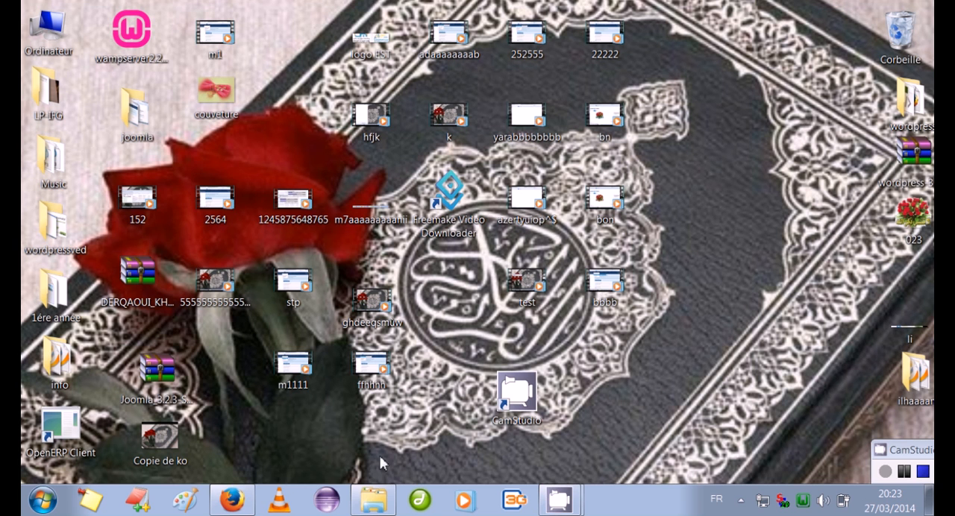
Return to the Joomla administration in Firefox and start a new main menu link titled "p45698"
click(248, 501)
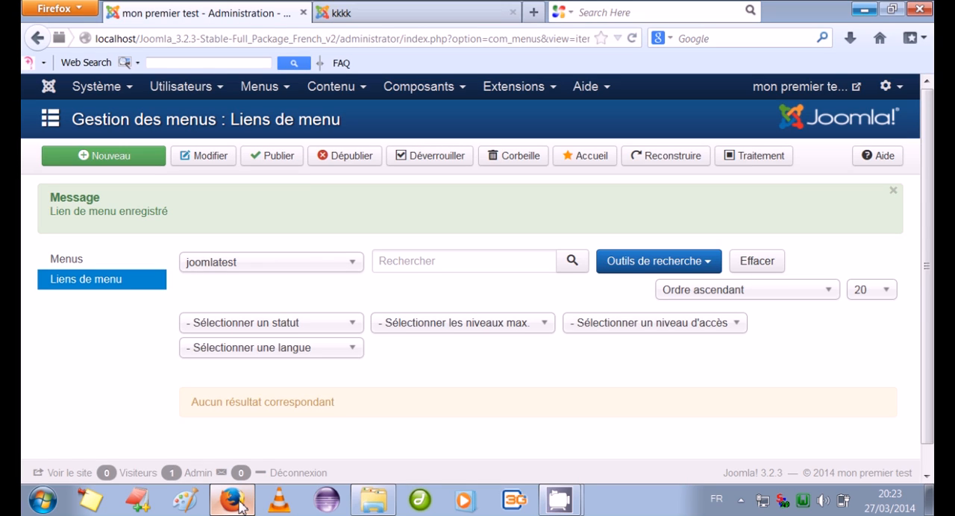
click(261, 89)
mouse_move(286, 153)
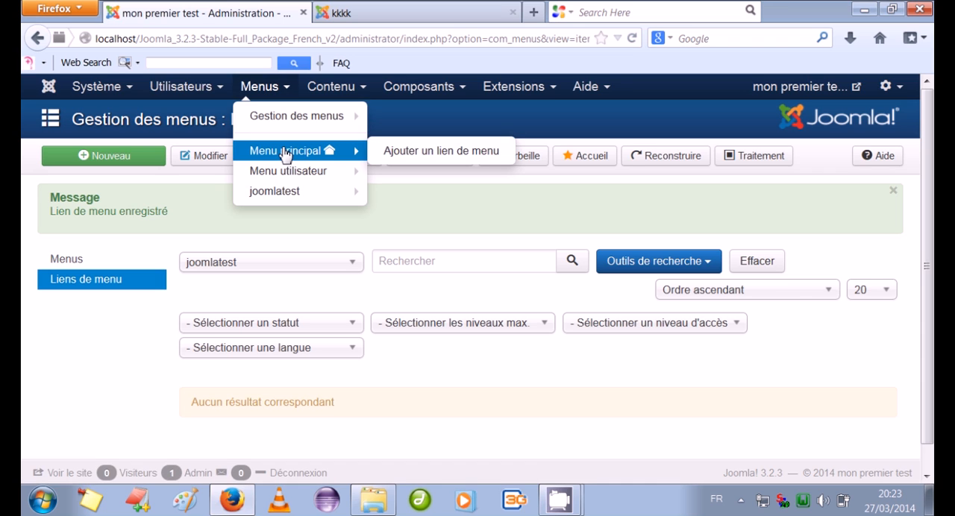
click(388, 151)
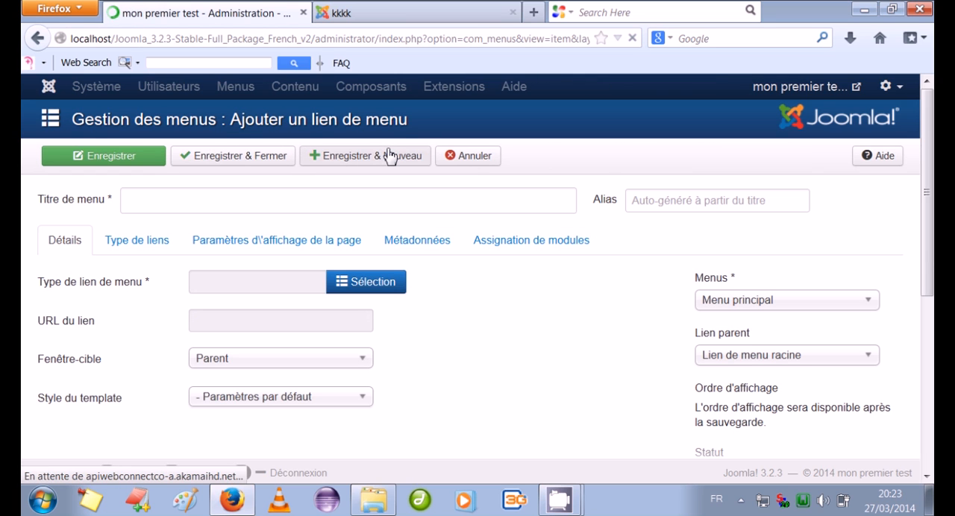
click(268, 201)
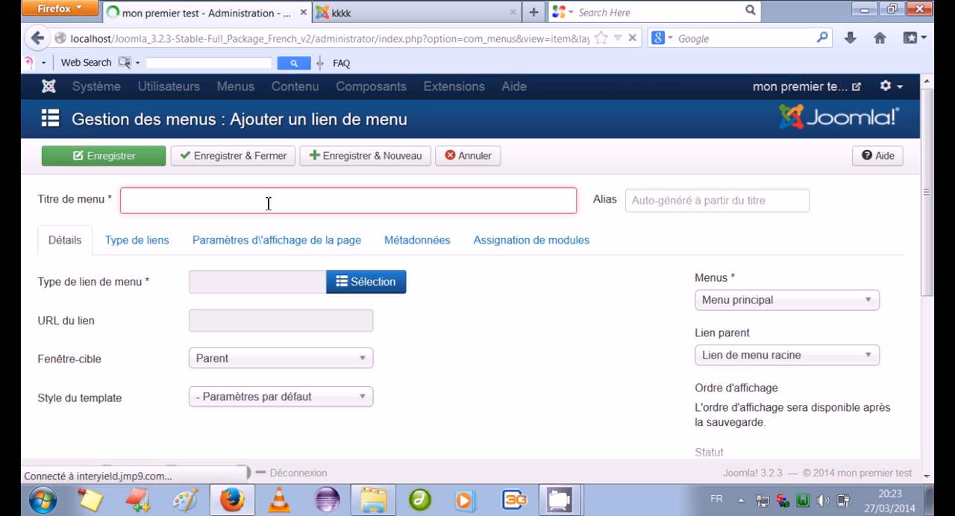
text(p)
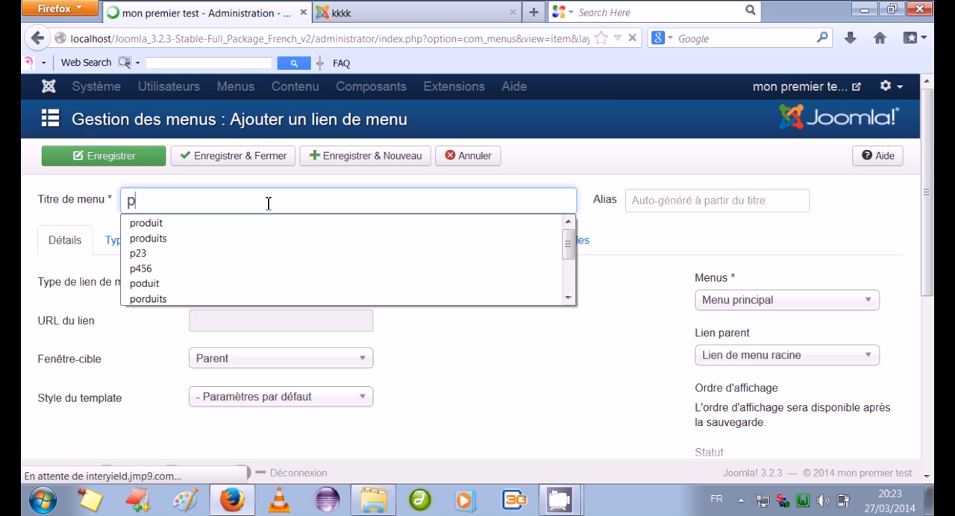
text(45698)
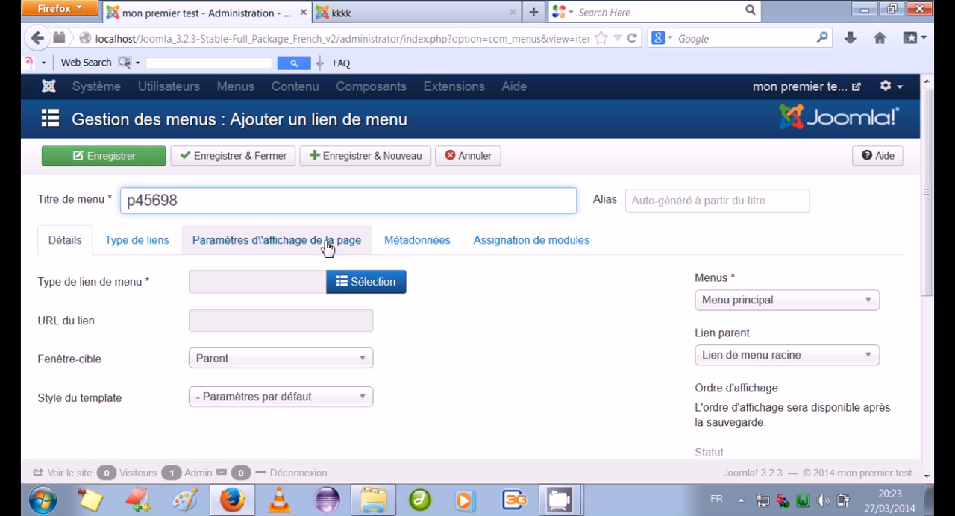
Set the link type to a single Article and choose the "Comment débuter ?" article for it
click(345, 282)
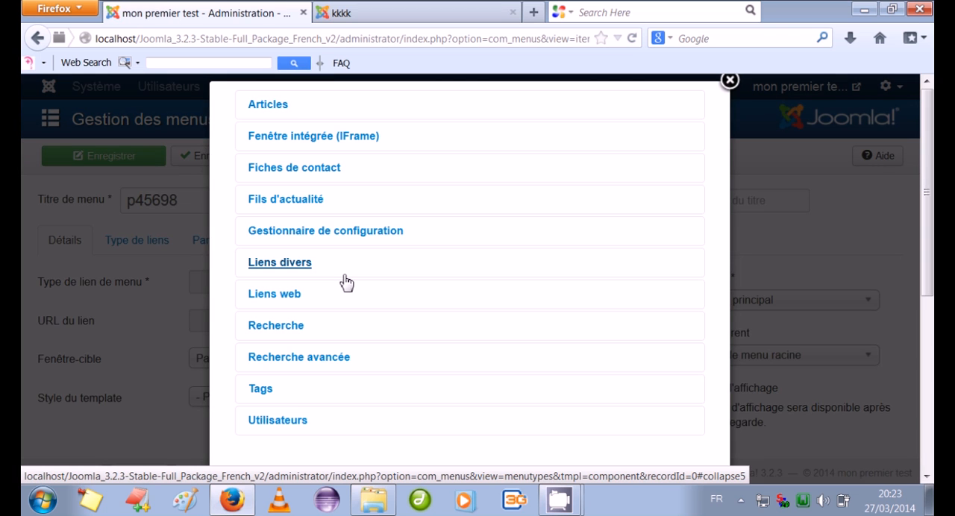
click(268, 109)
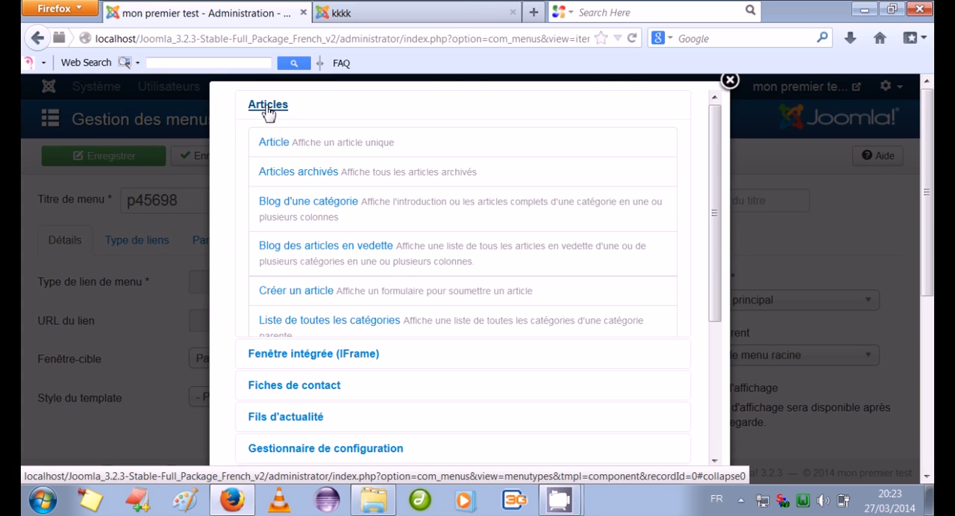
click(278, 145)
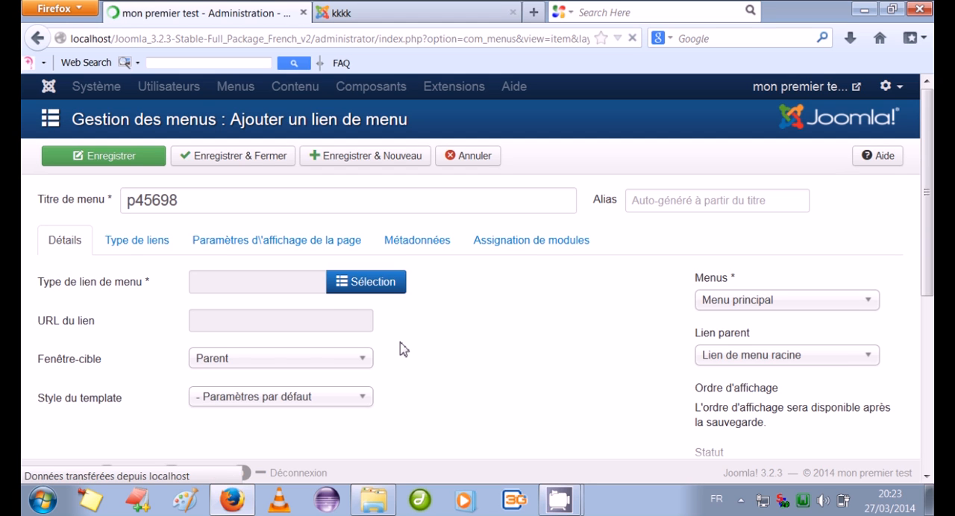
click(382, 322)
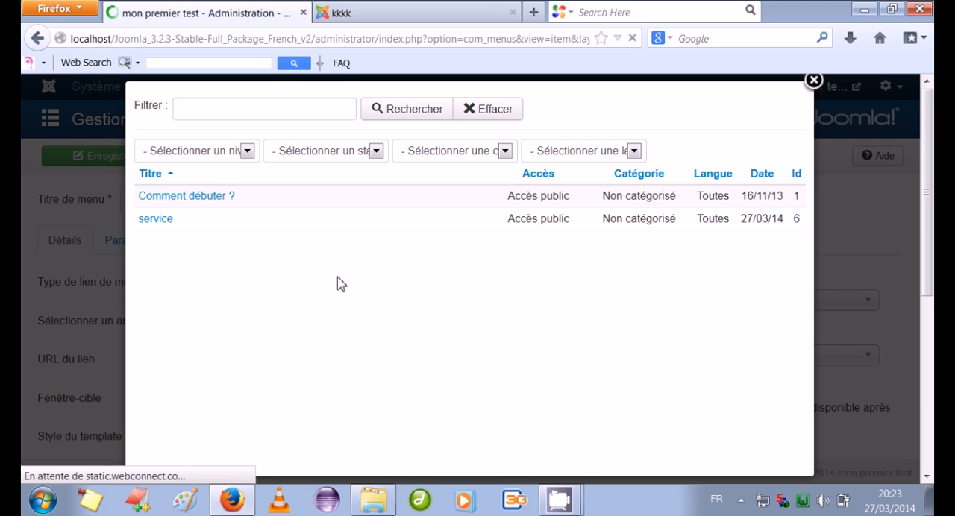
click(196, 199)
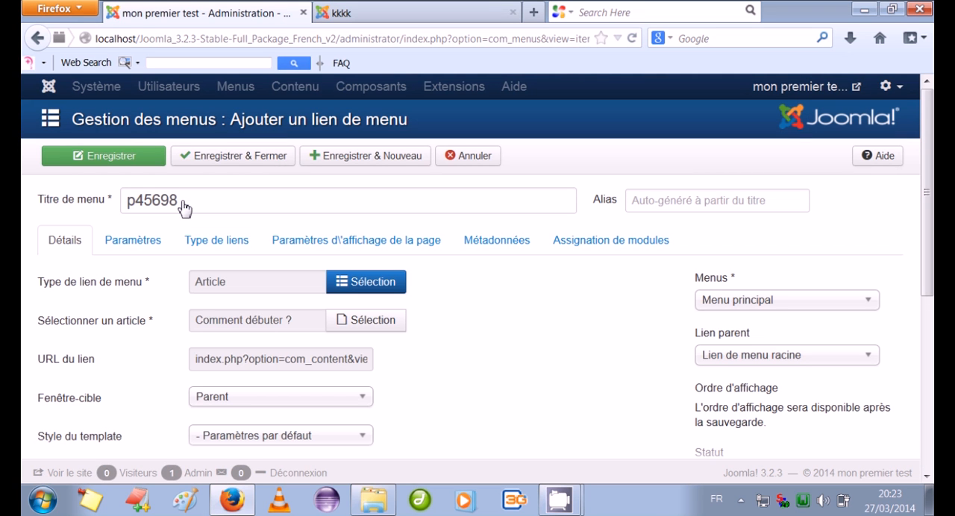
Make "product" the parent of the "p45698" link, then save and close it
click(732, 358)
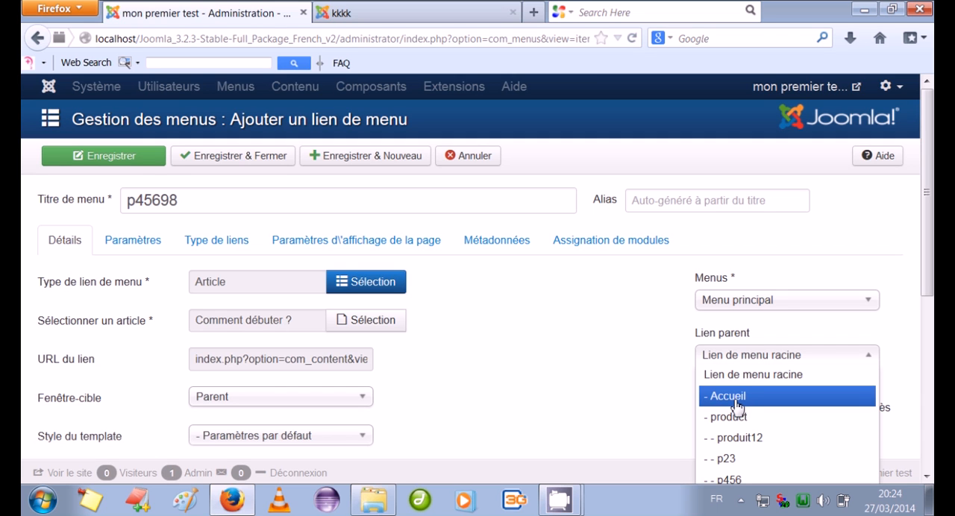
click(735, 417)
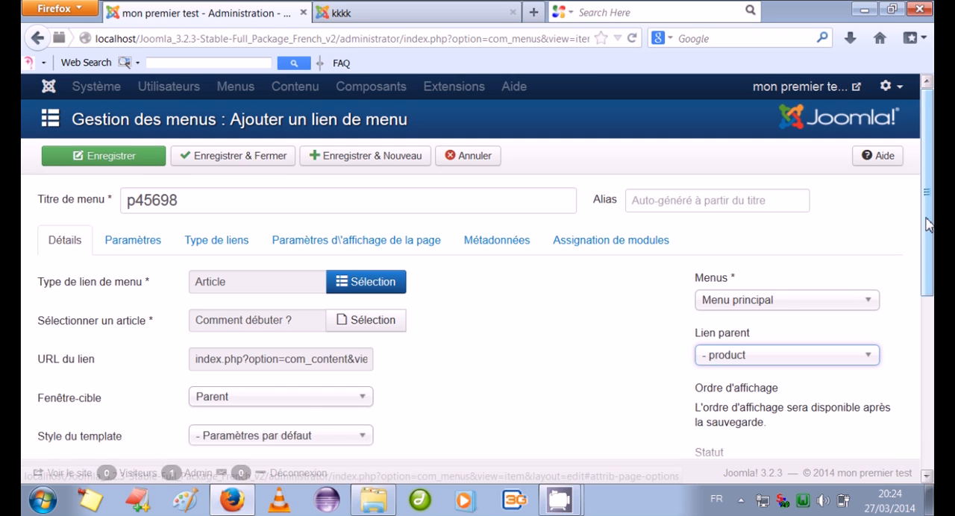
scroll(928, 224, down, 3)
scroll(928, 224, up, 3)
click(274, 165)
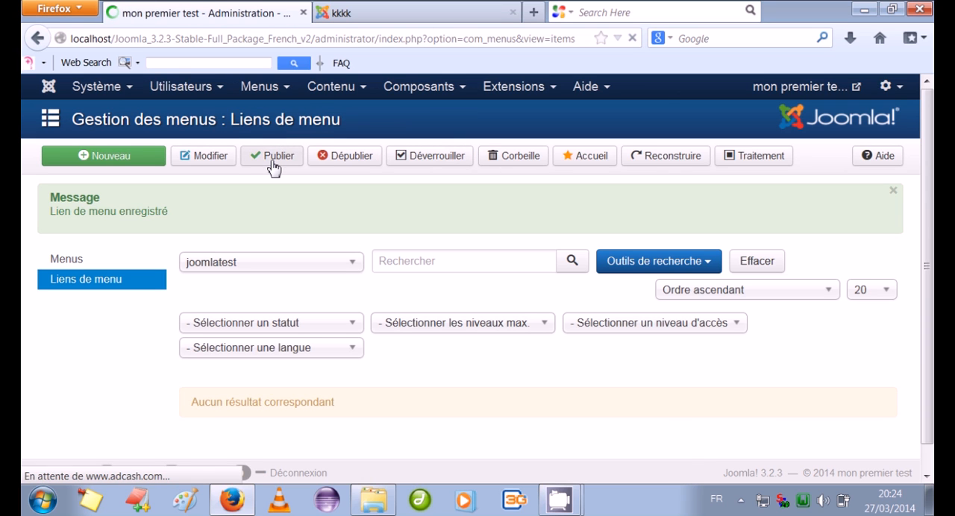
Open the public site from the administration and check the submenu of the "product" menu item
click(827, 90)
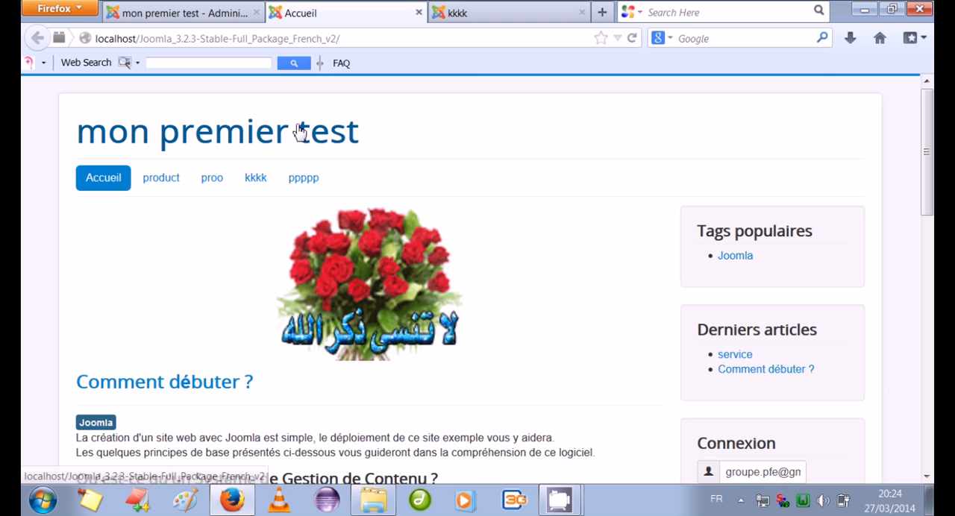
click(167, 186)
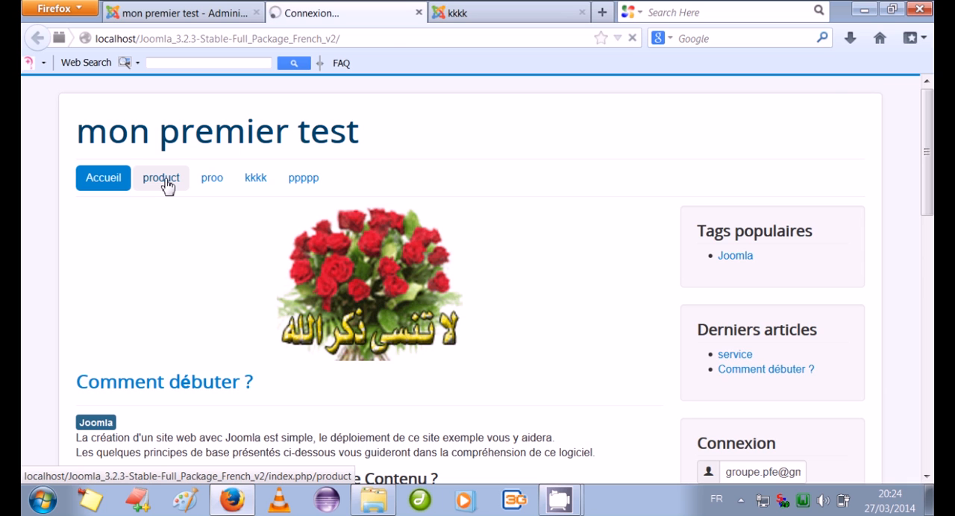
mouse_move(167, 186)
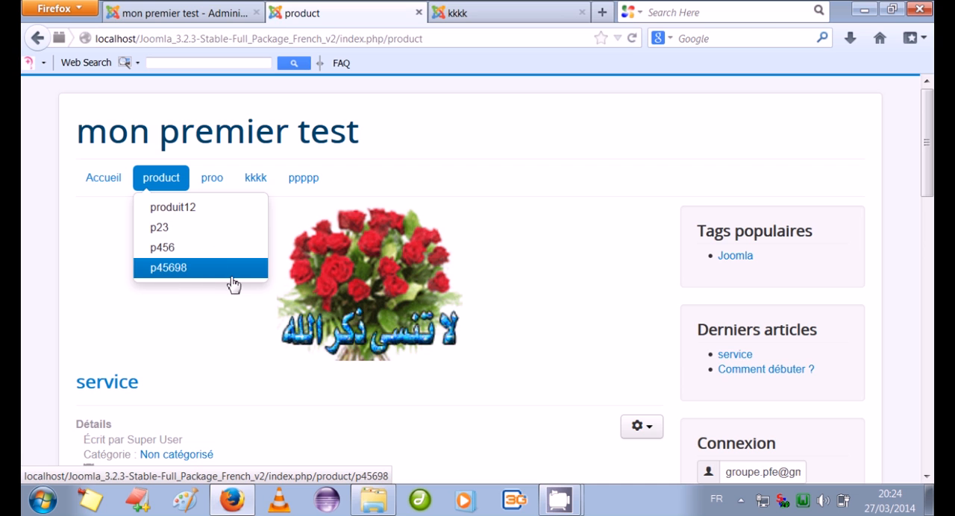
right_click(559, 500)
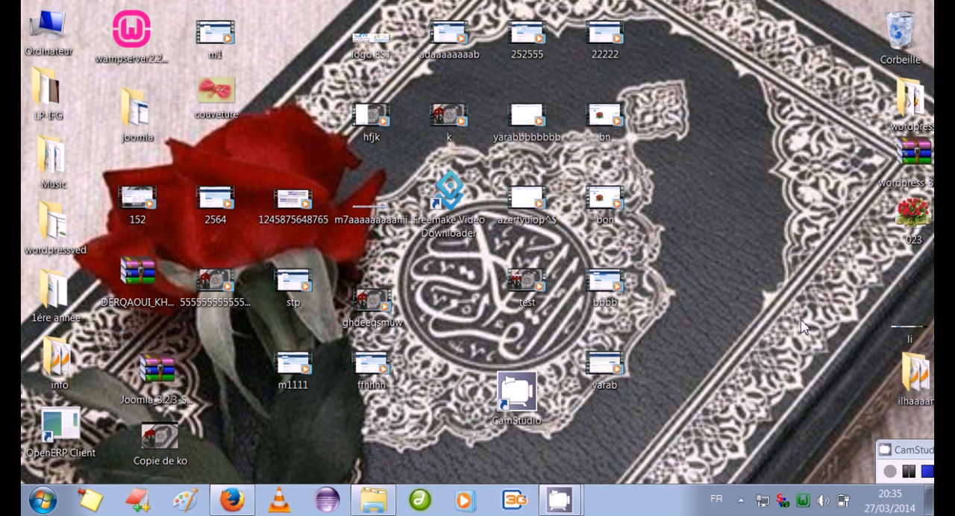
Return to the Joomla administration in Firefox, start a new user account, and enter the user's name and login identifier
click(246, 503)
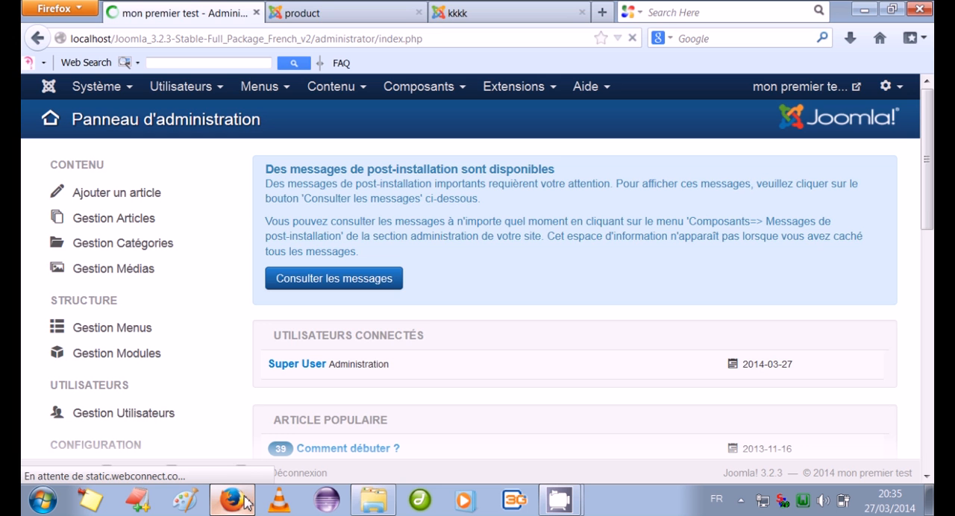
click(180, 93)
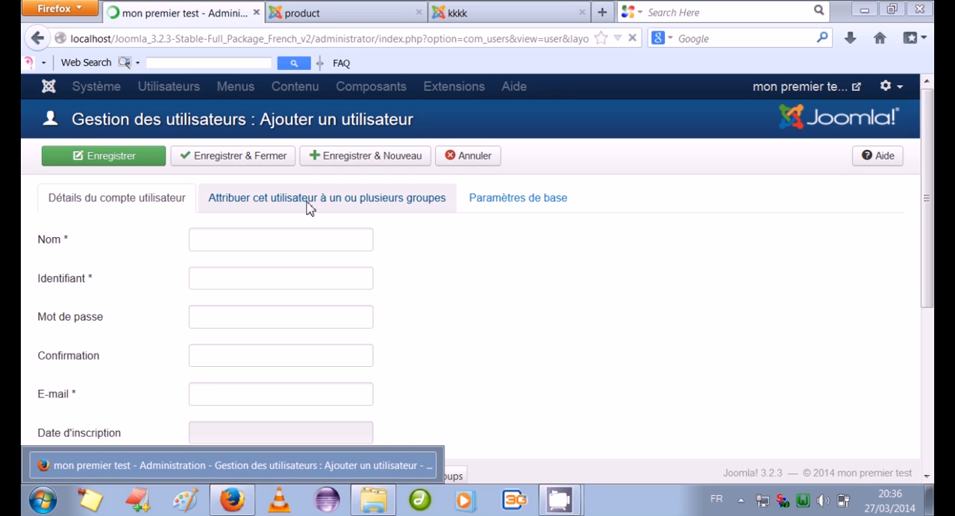
click(209, 249)
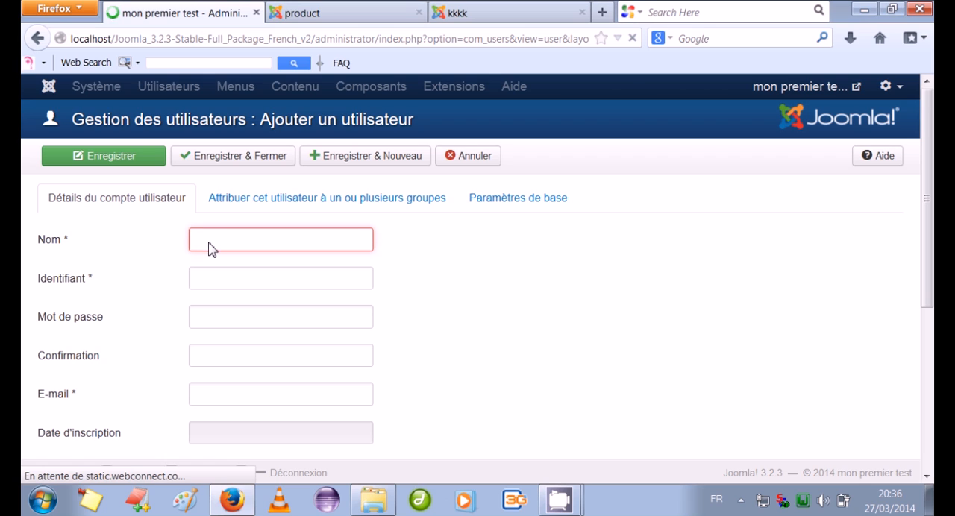
text(elouardi)
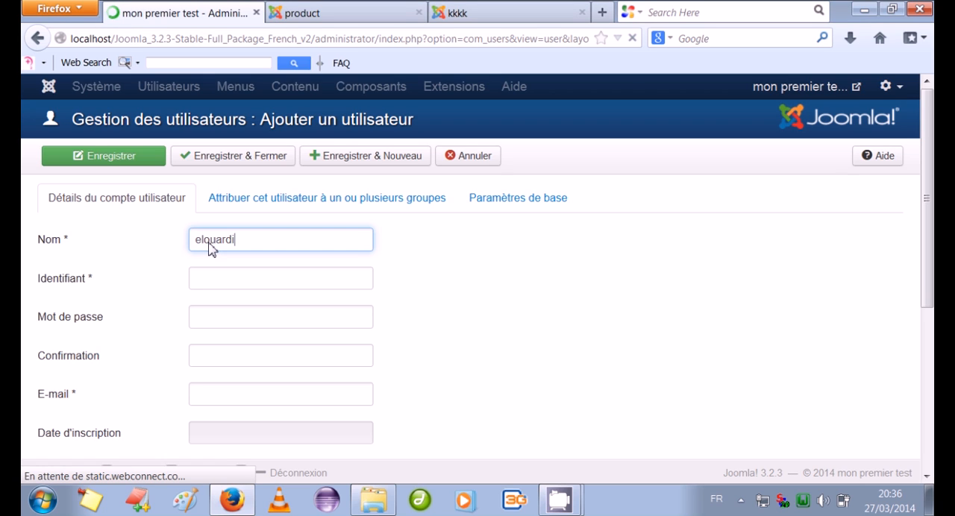
click(221, 282)
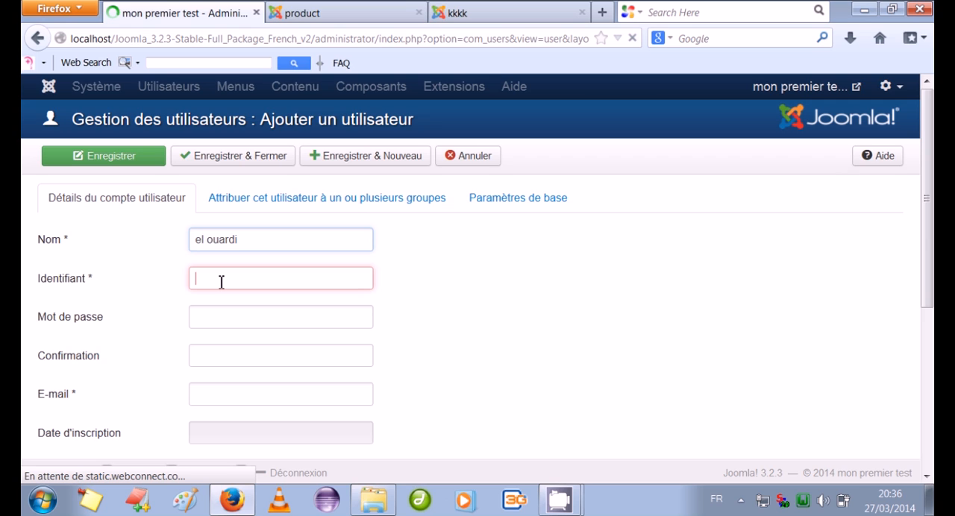
text(salma)
Enter and confirm the account password for the new user
click(219, 318)
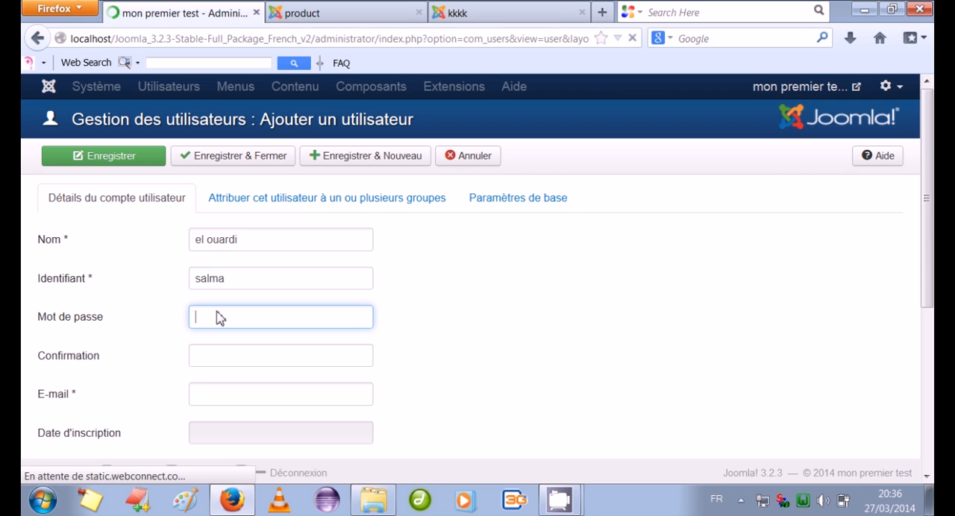
text(••••)
click(228, 360)
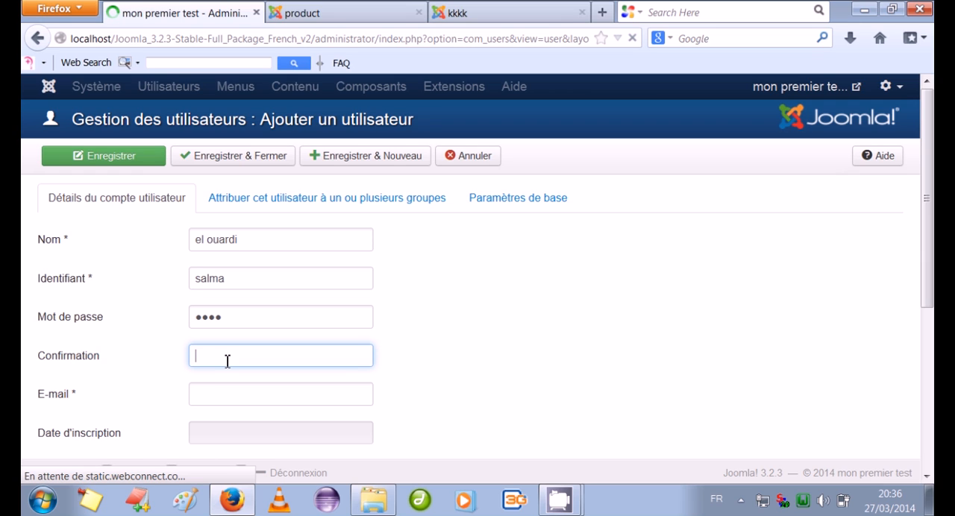
text(••••)
Fill in the new user's e-mail address, then save and close the account
click(224, 406)
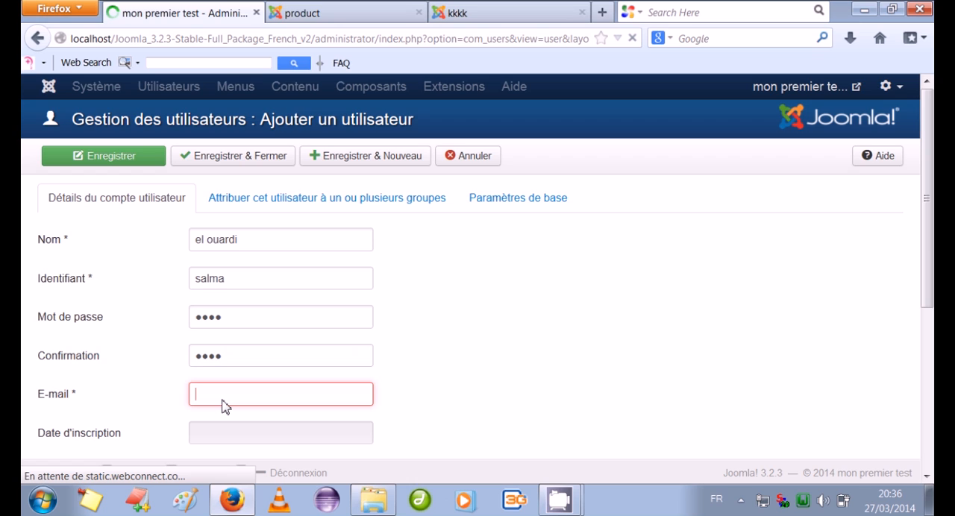
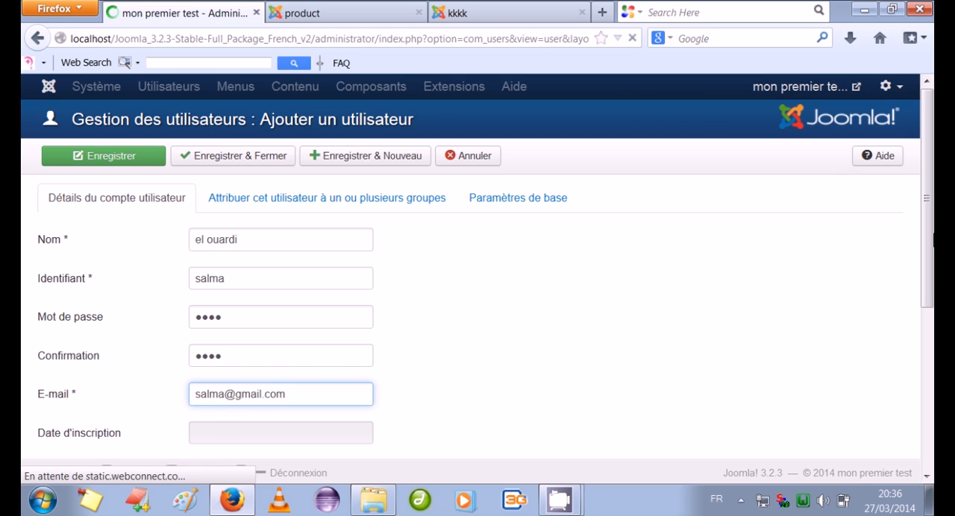
drag(928, 203, 932, 348)
drag(931, 307, 933, 239)
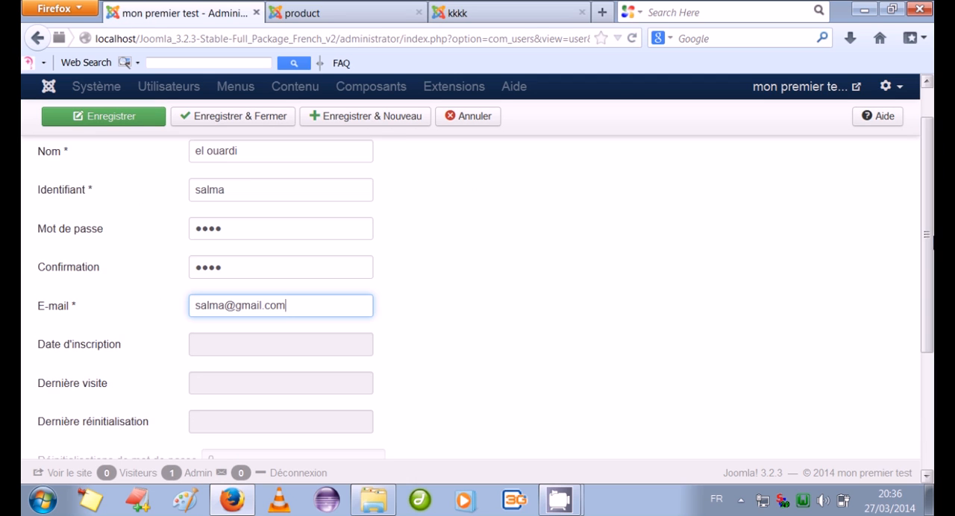
click(257, 119)
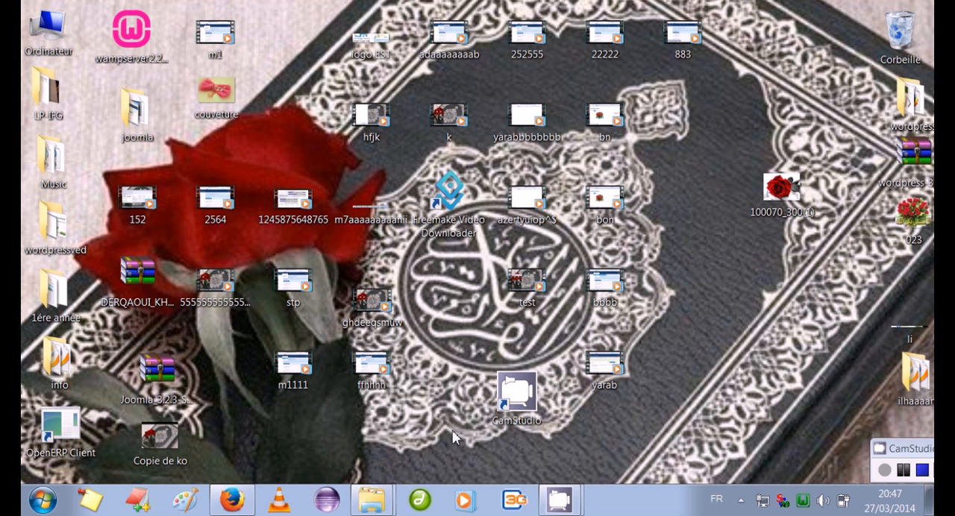
Switch to the public site in Firefox and log in with the account's username and password
click(229, 502)
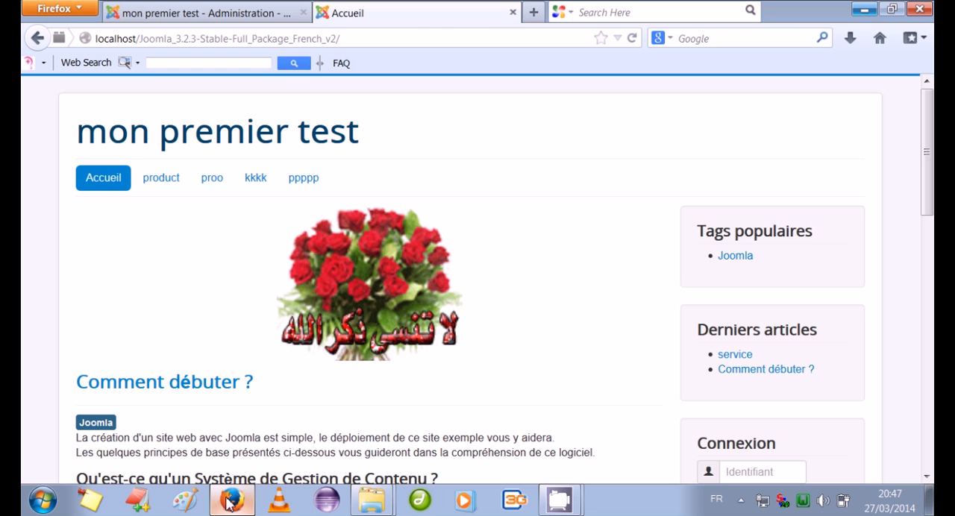
scroll(927, 238, down, 5)
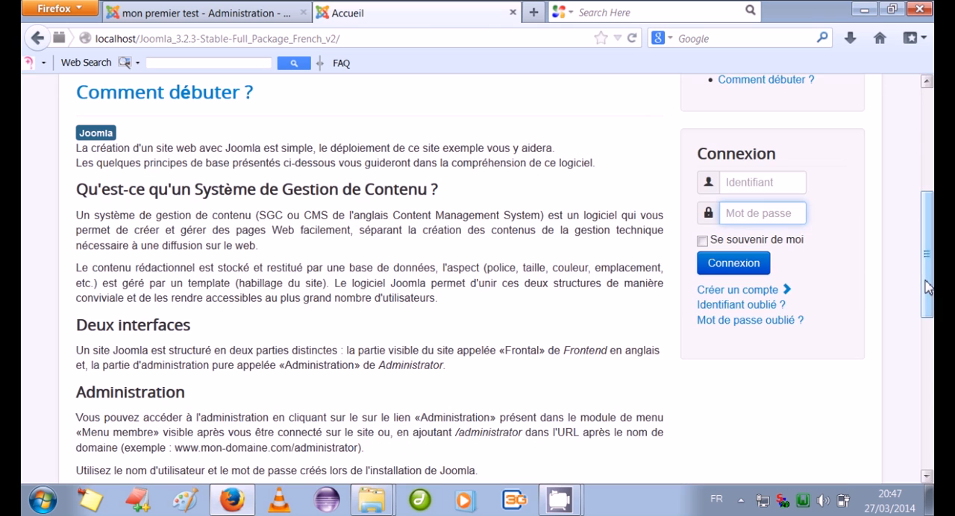
click(741, 182)
text(meryem)
click(754, 218)
text(1234)
click(751, 267)
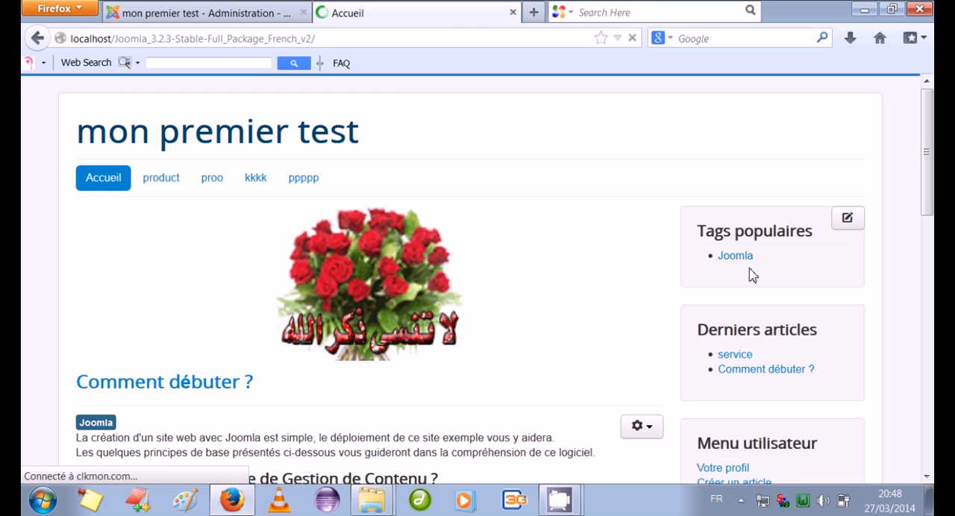
Open the "Images aléatoire" module at position-3 for editing from the public home page
scroll(928, 189, down, 3)
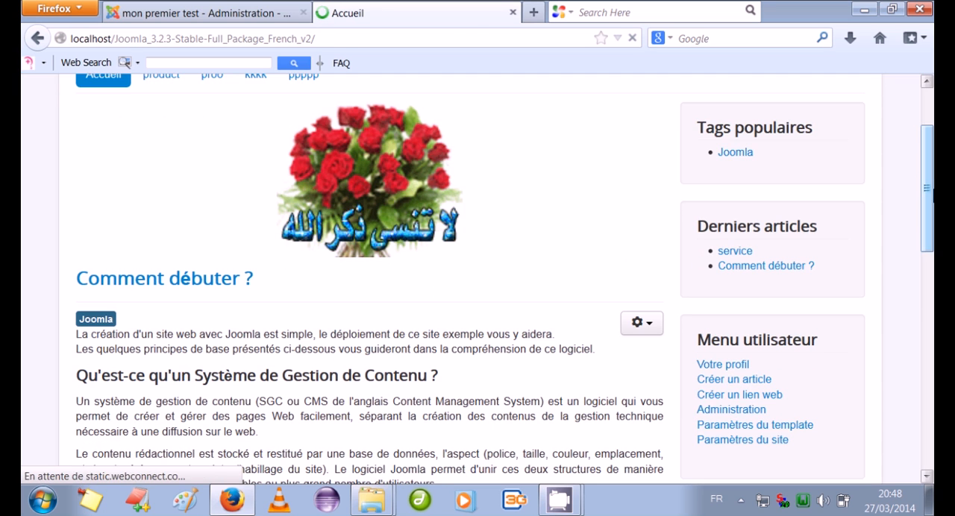
drag(928, 189, 927, 267)
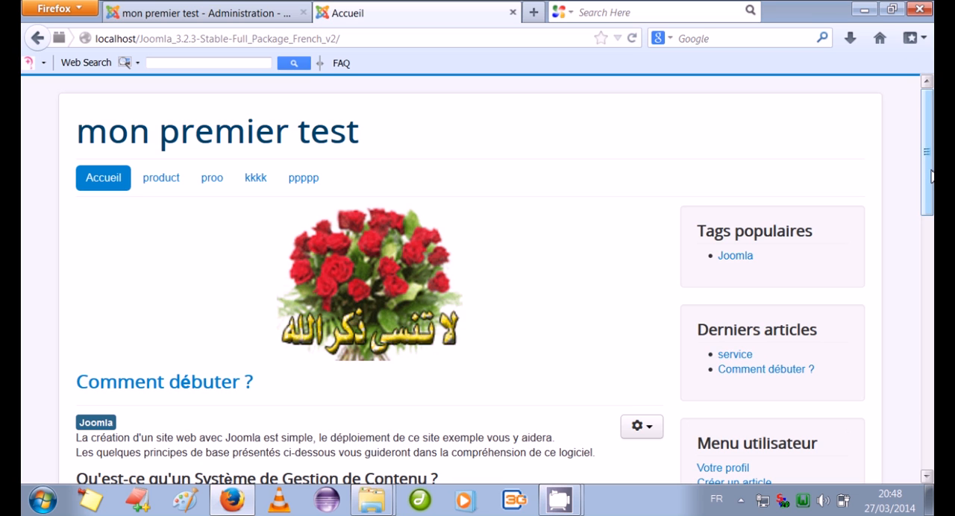
mouse_move(925, 179)
mouse_down()
mouse_move(932, 256)
mouse_move(933, 187)
mouse_up()
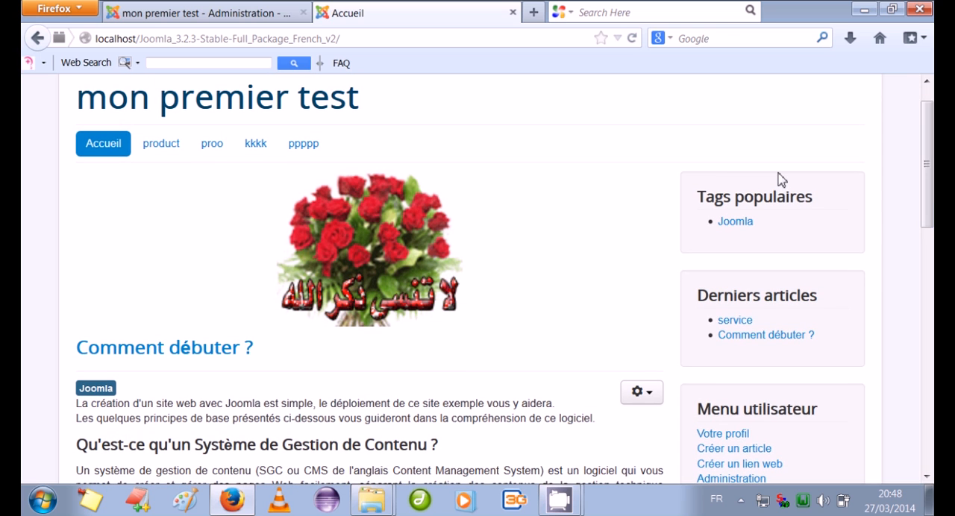
mouse_move(612, 213)
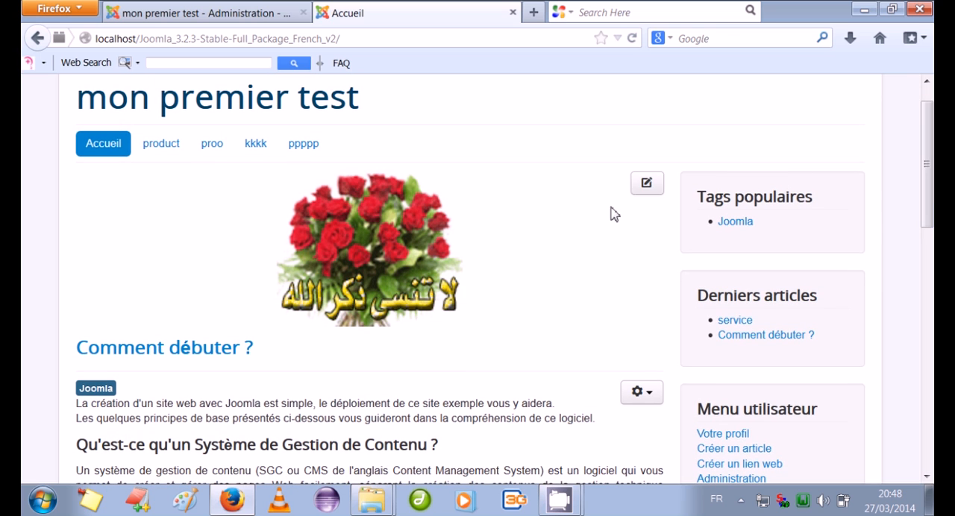
click(646, 184)
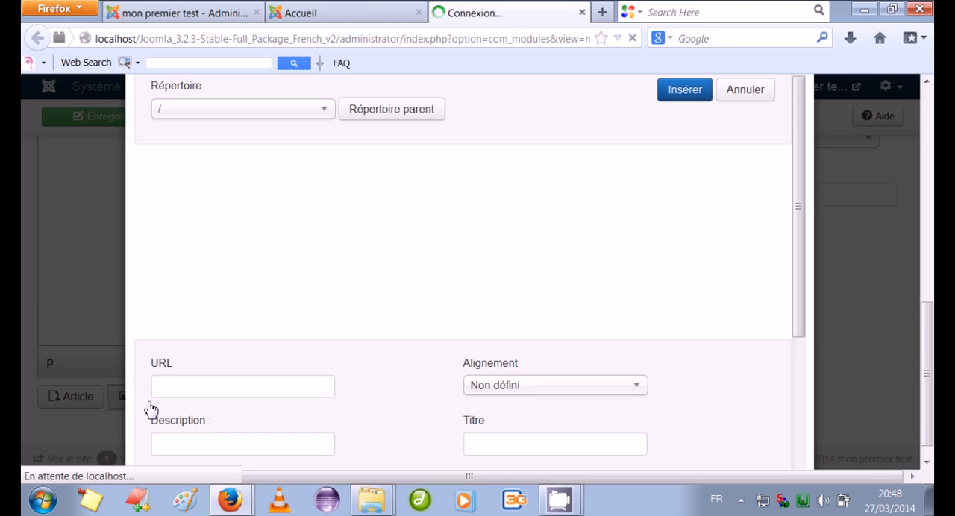
Upload the image 100070_300(1).jpg, insert it into the "Images aléatoire" module, then save and close the module
drag(799, 294, 801, 436)
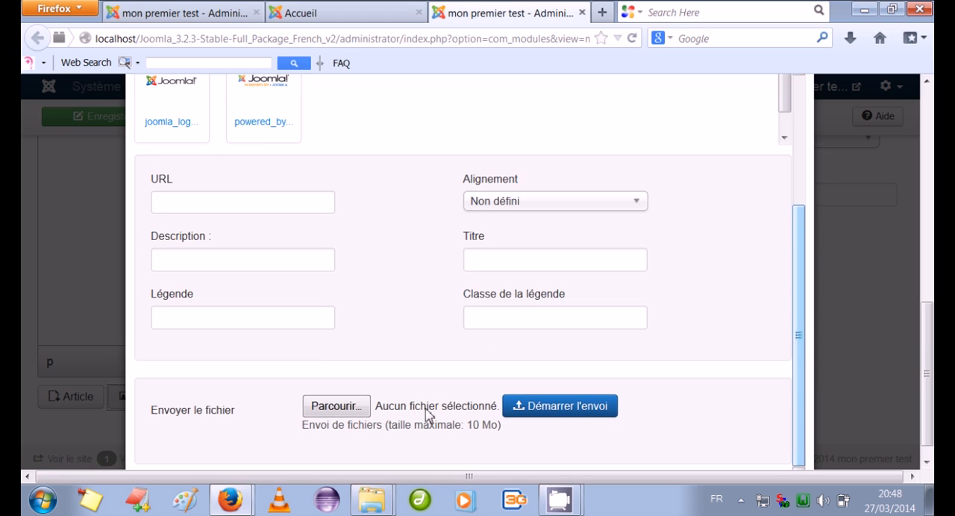
click(348, 412)
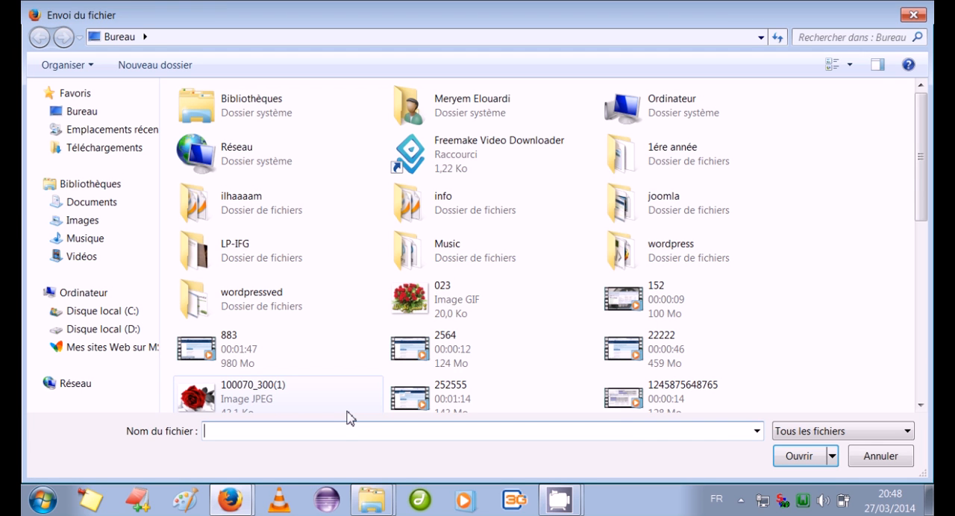
double_click(315, 403)
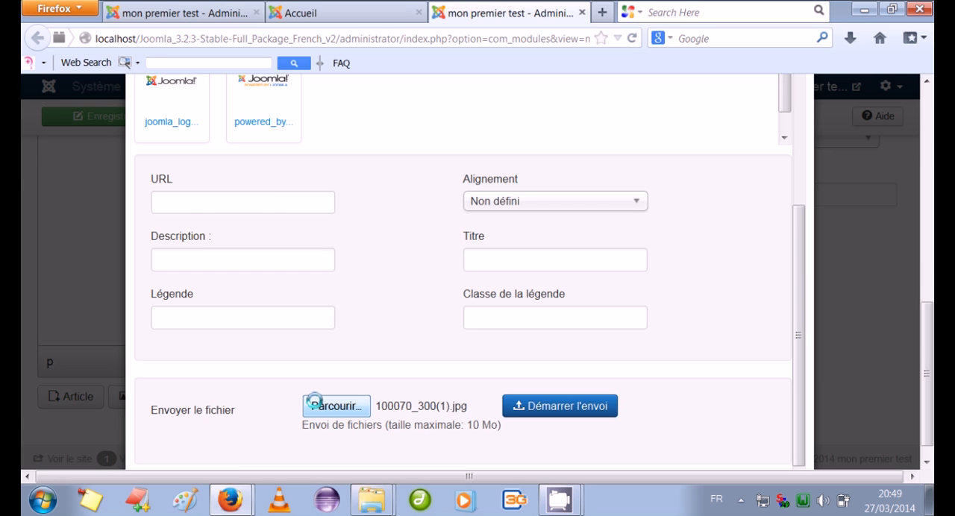
click(561, 406)
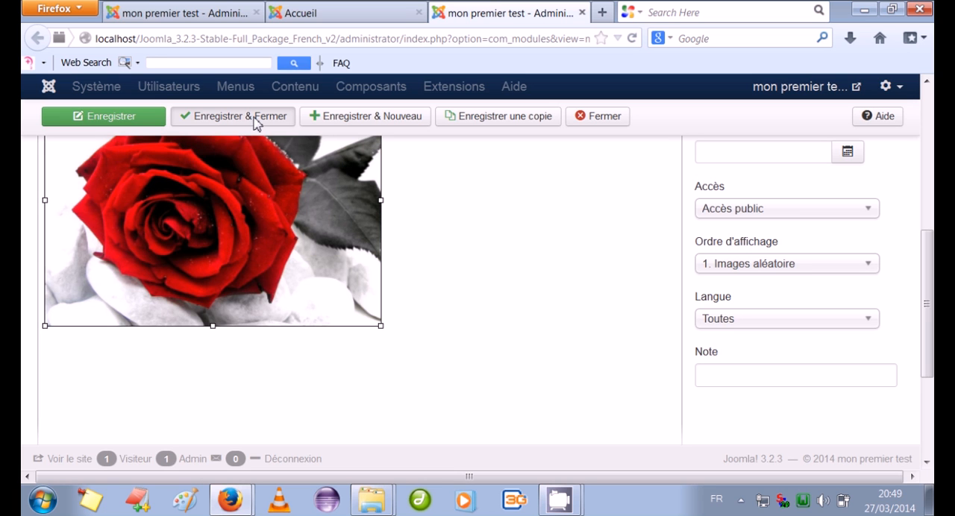
click(254, 119)
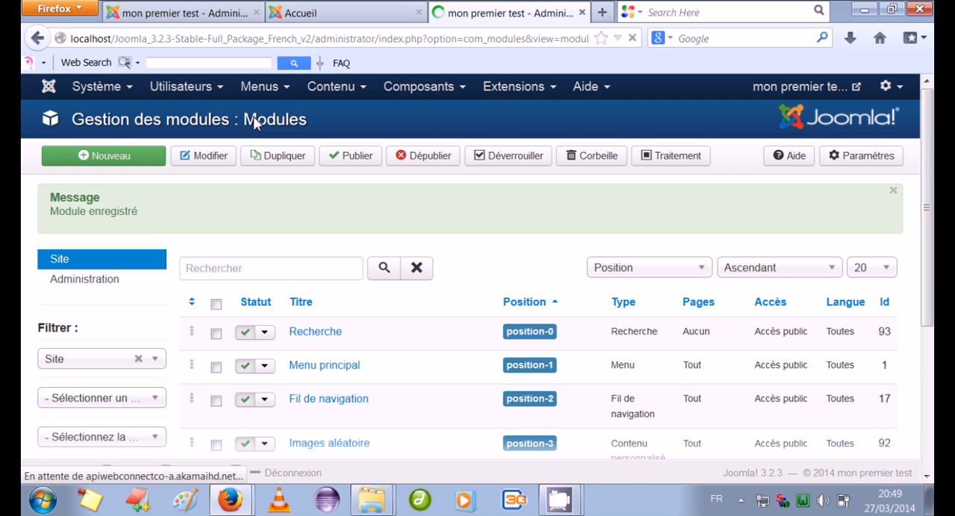
Reload the public home page and check the image displayed by the module
click(280, 13)
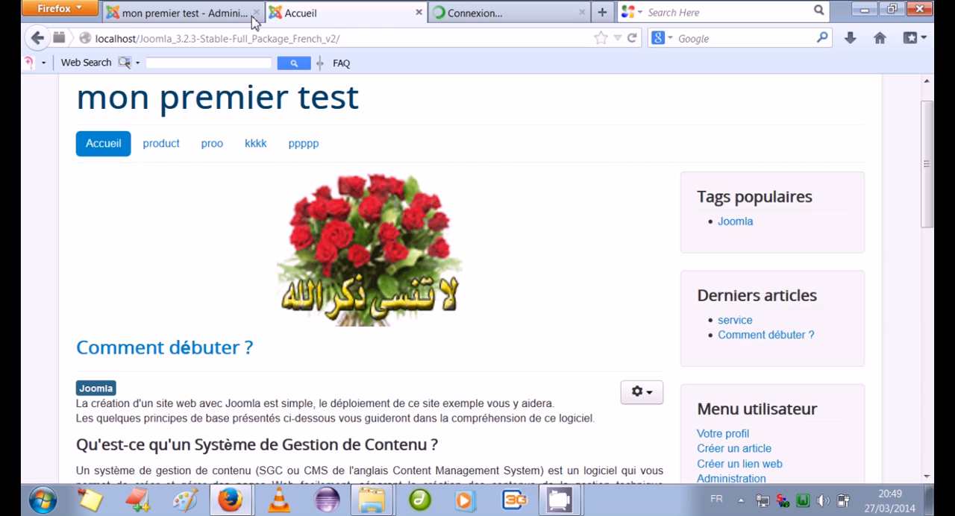
click(632, 38)
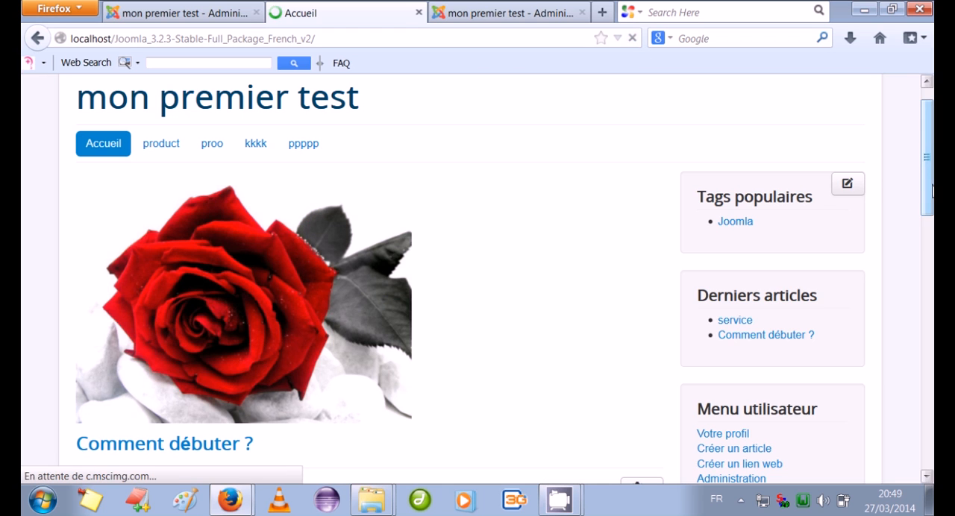
drag(932, 192, 931, 173)
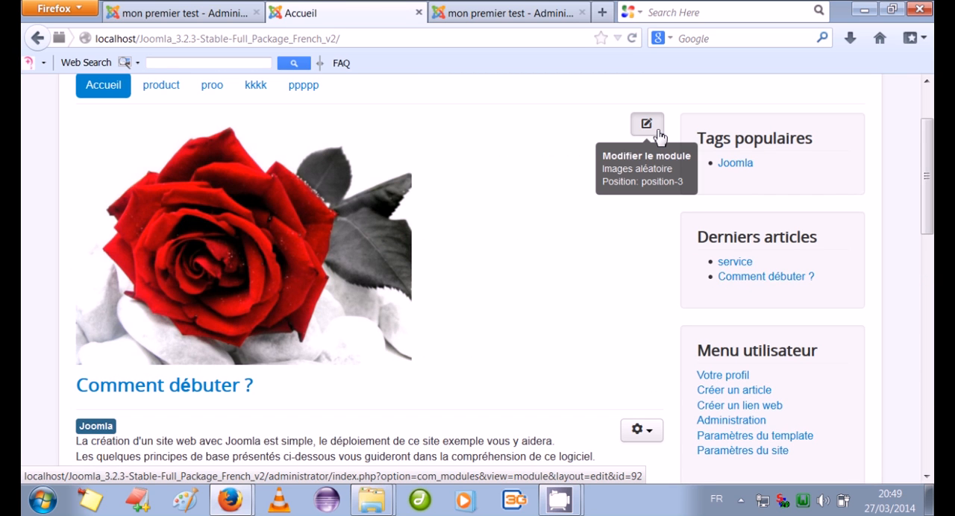
Reopen the "Images aléatoire" module from the home page, then widen its rose image and centre it
click(646, 125)
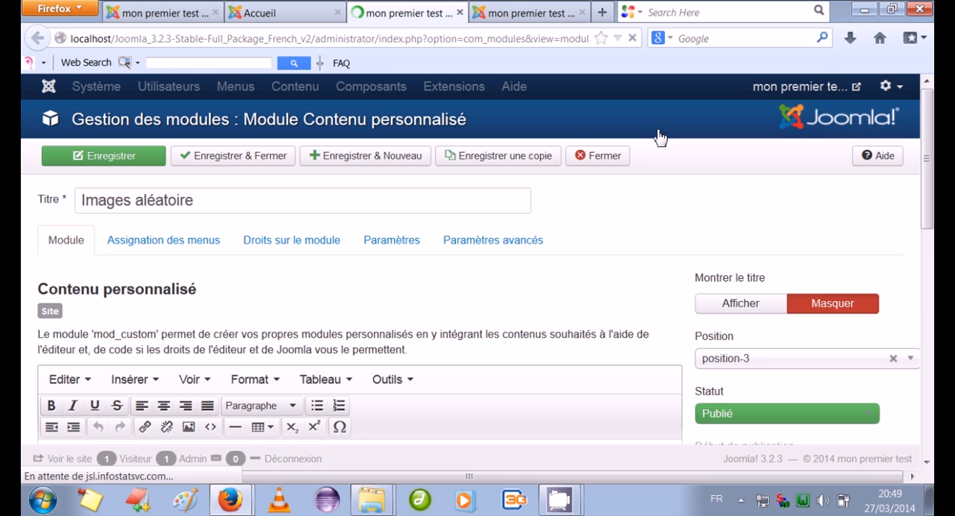
scroll(477, 264, down, 5)
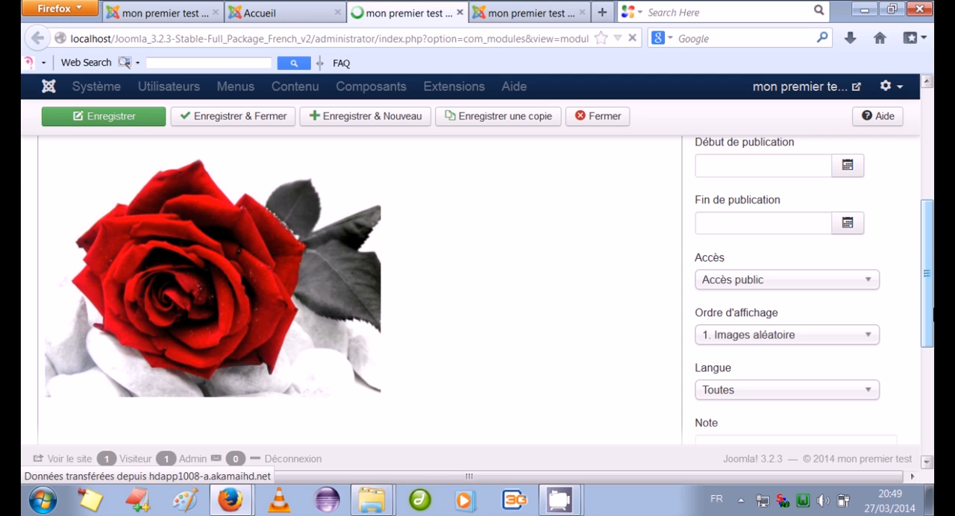
click(370, 291)
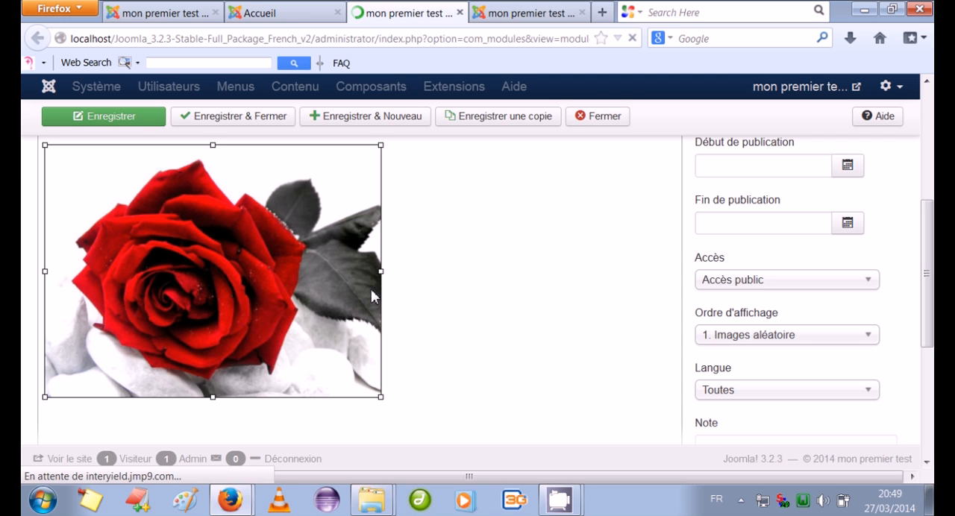
drag(382, 271, 522, 271)
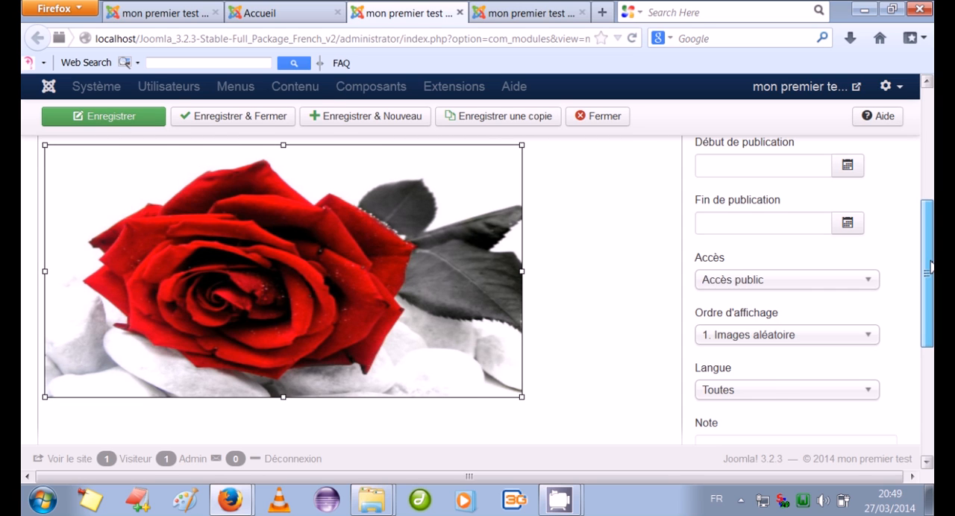
drag(928, 268, 929, 239)
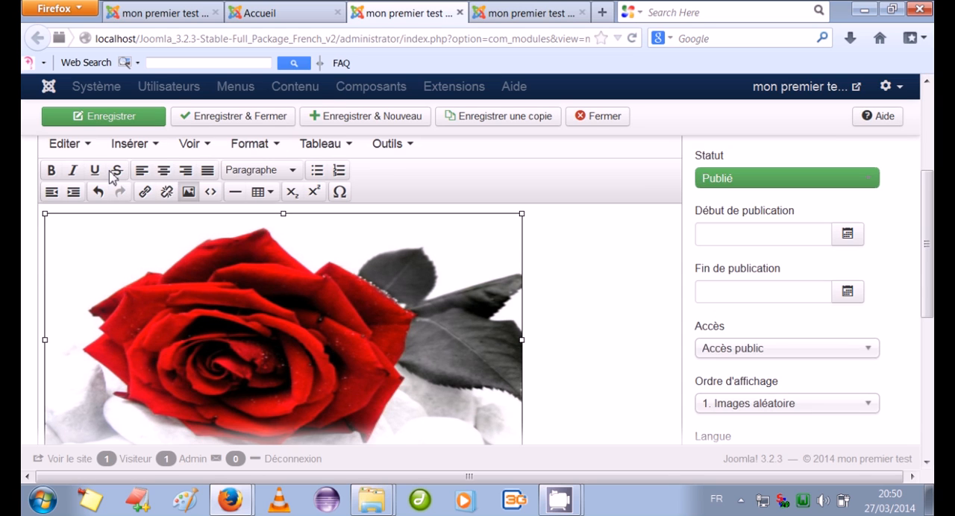
click(164, 172)
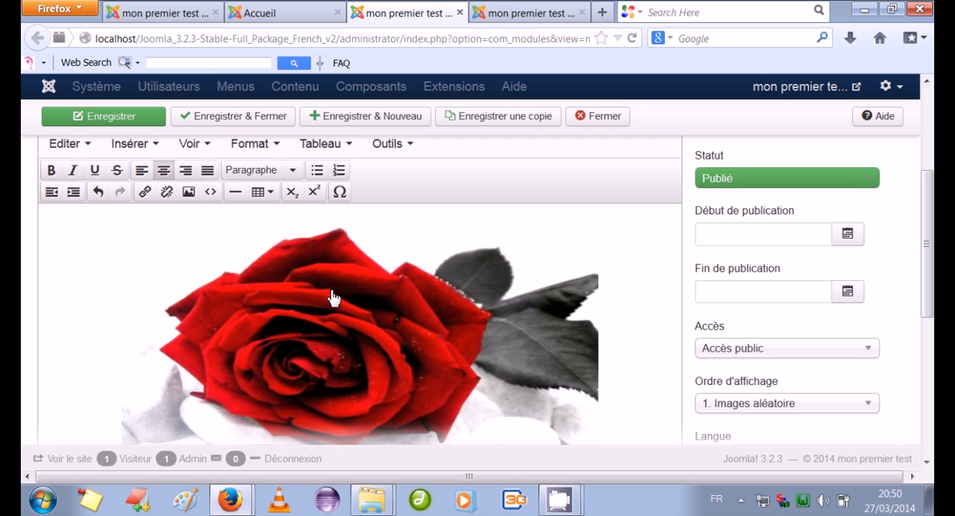
Shrink the centred rose image slightly, then save and close the module and return to the public home page
click(333, 293)
drag(598, 214, 582, 245)
click(234, 116)
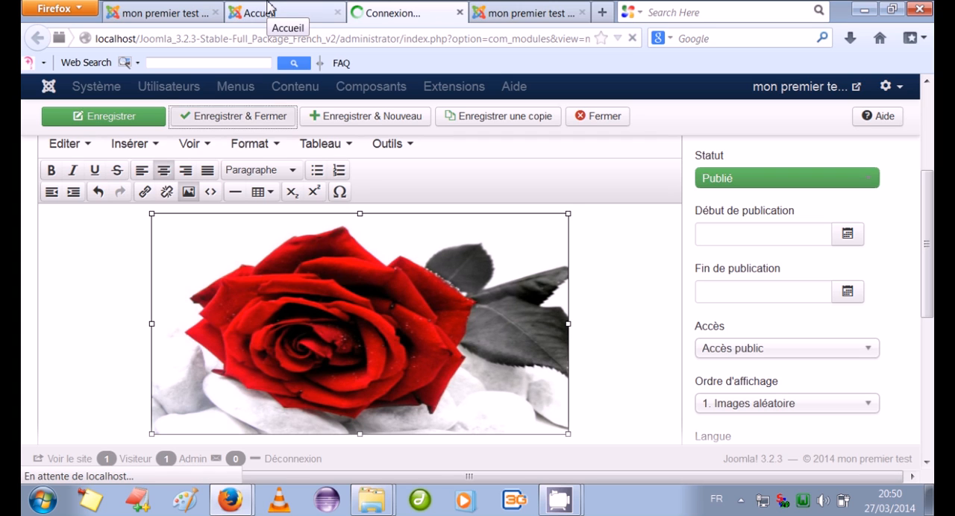
click(268, 9)
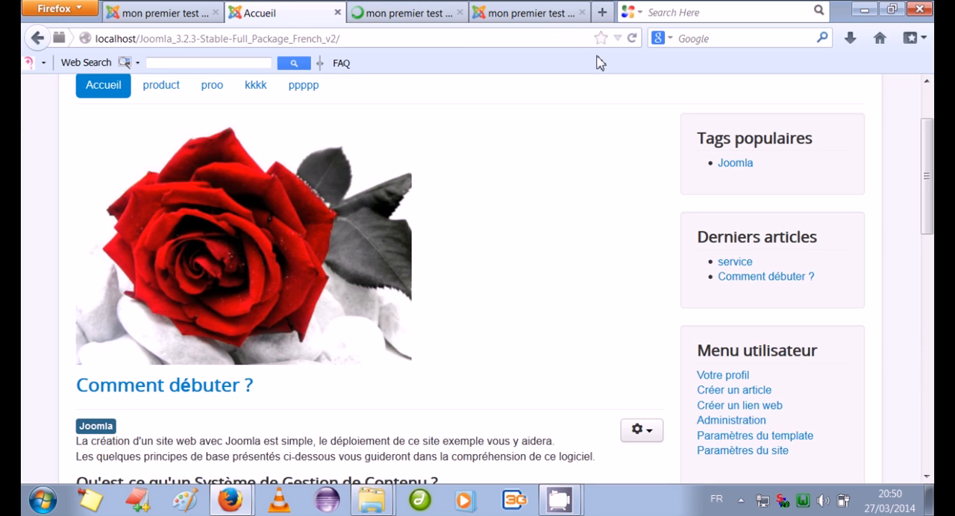
Reload the public home page and examine the centred rose image and the article content below it
click(631, 38)
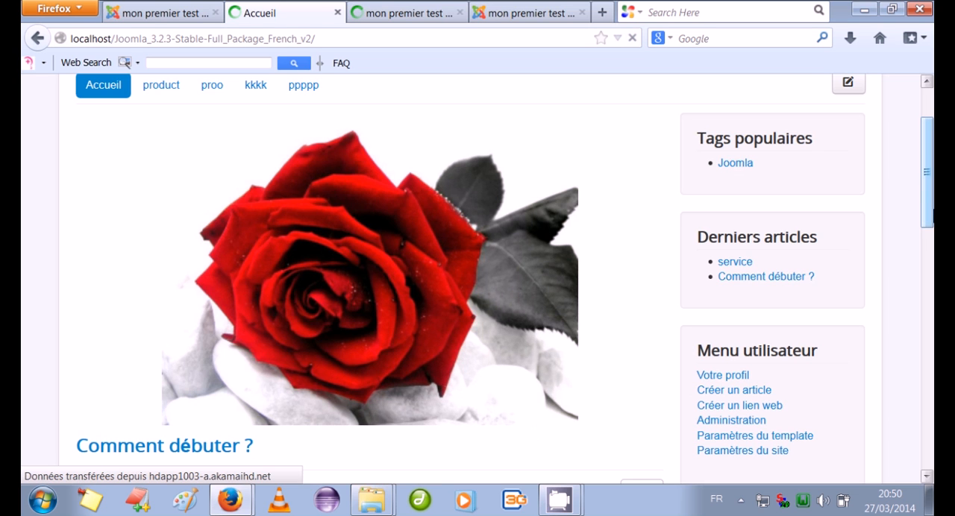
scroll(931, 291, down, 5)
mouse_move(932, 291)
mouse_down()
mouse_move(932, 340)
mouse_move(932, 297)
mouse_up()
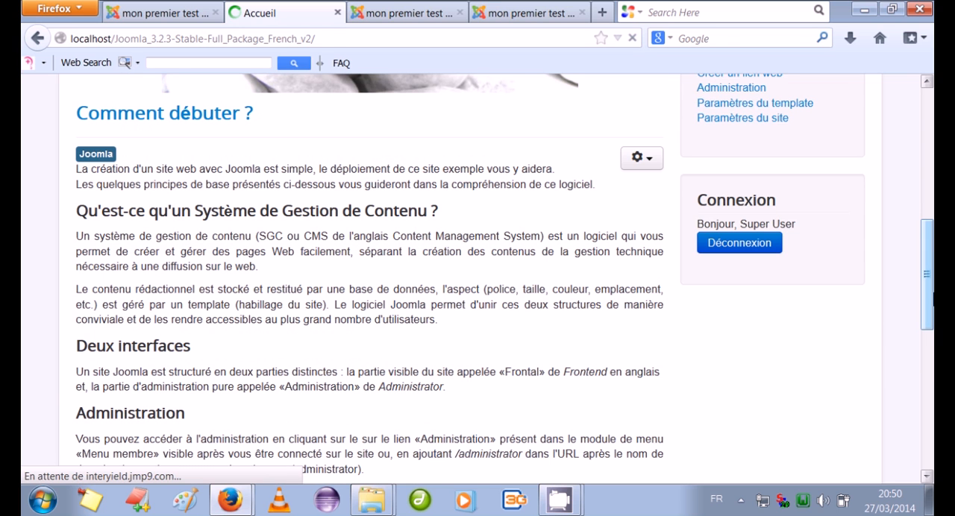
drag(932, 297, 932, 200)
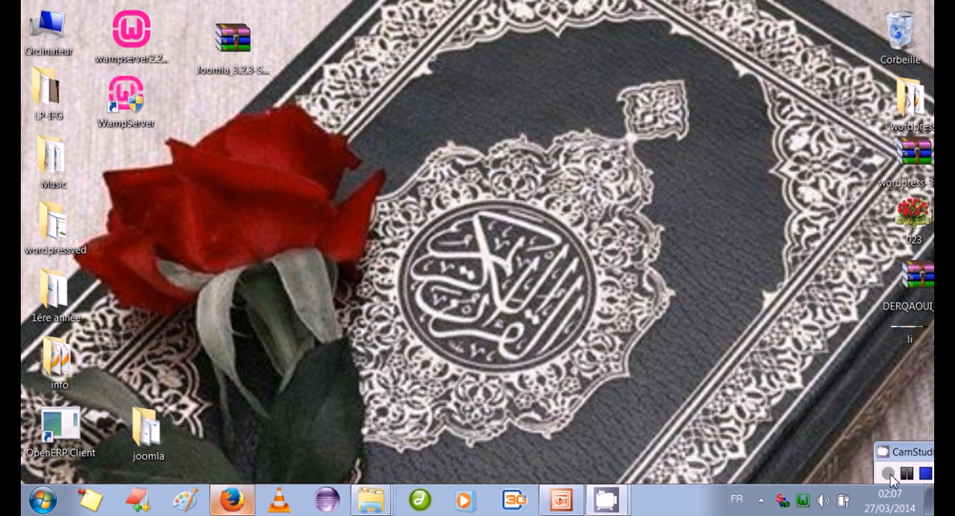
Switch to Firefox and look through the IKEA France home page, from its banner to the "En ce moment chez IKEA" section
click(235, 499)
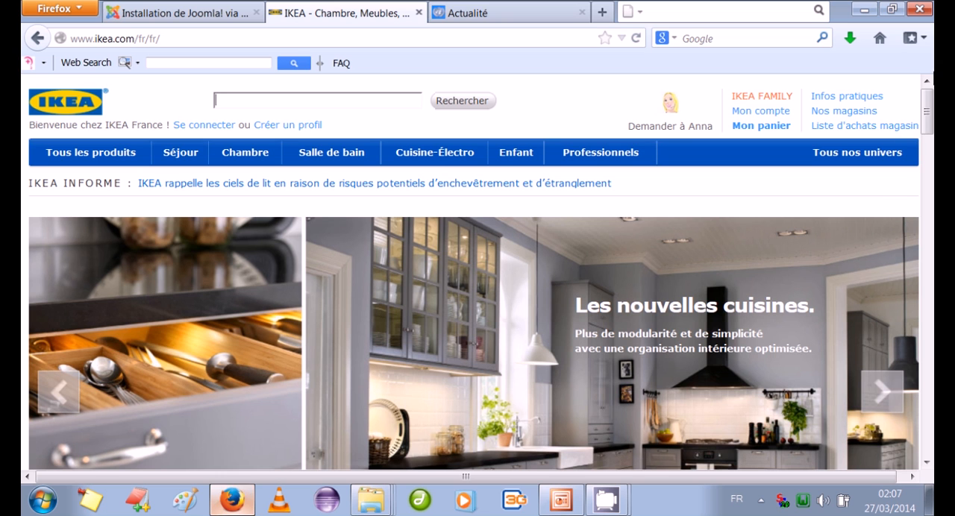
scroll(929, 105, down, 1)
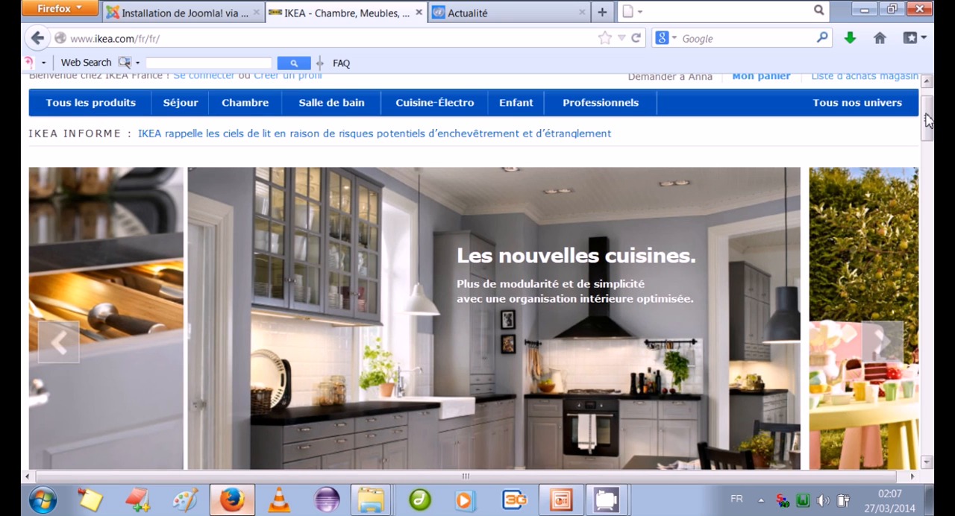
drag(929, 119, 929, 104)
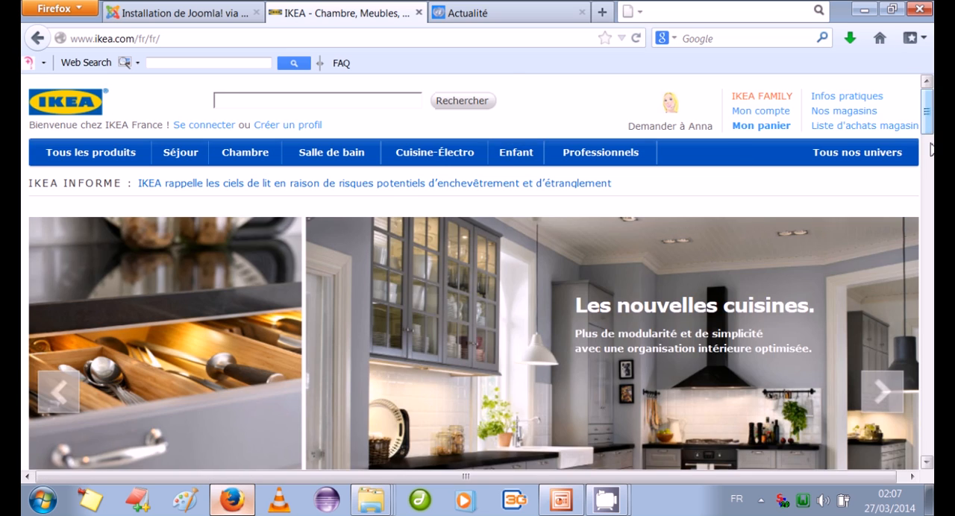
scroll(931, 113, down, 5)
scroll(932, 178, down, 5)
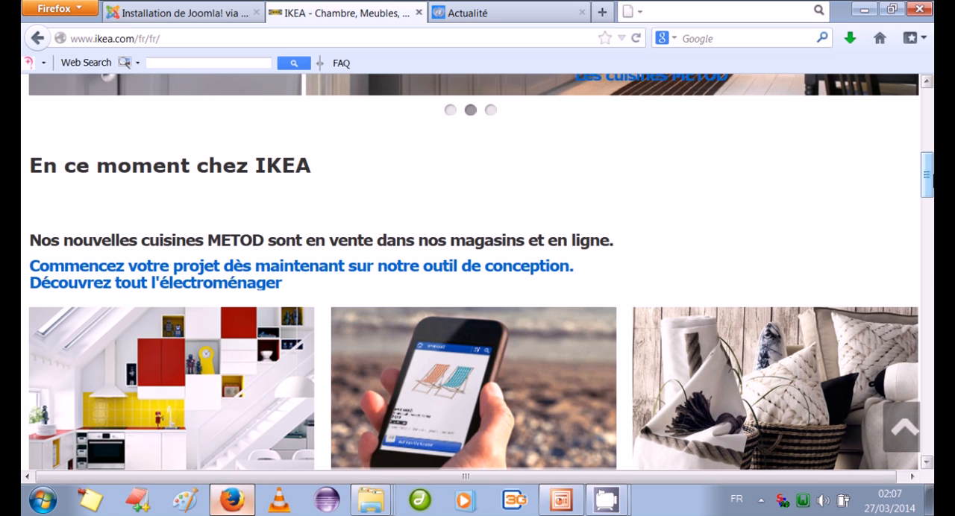
scroll(927, 174, up, 6)
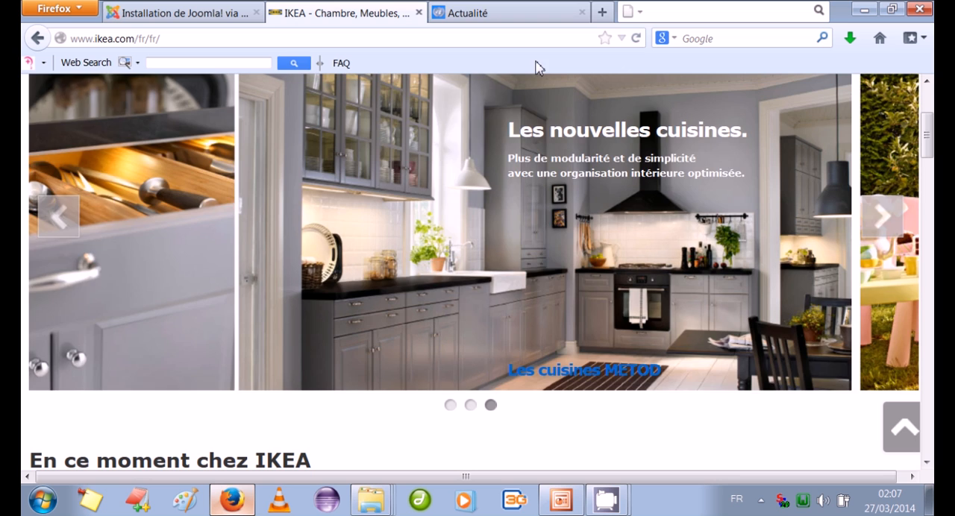
Look through the news articles and side sections of the already open UNRIC "Actualité" page
click(471, 17)
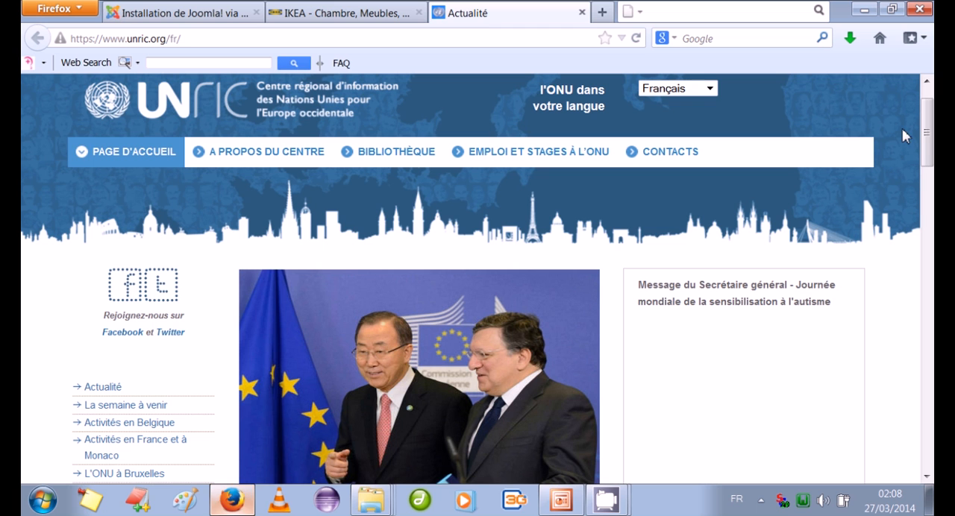
drag(925, 136, 929, 273)
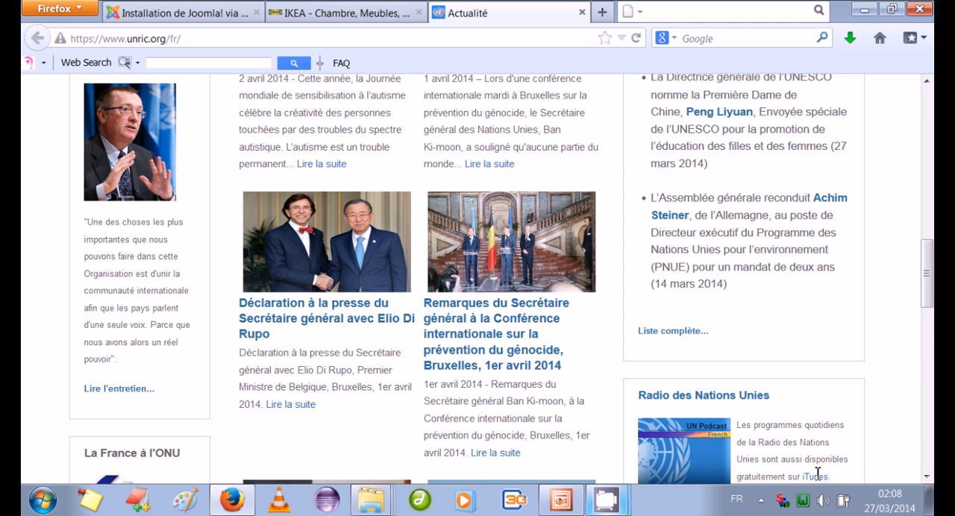
click(761, 501)
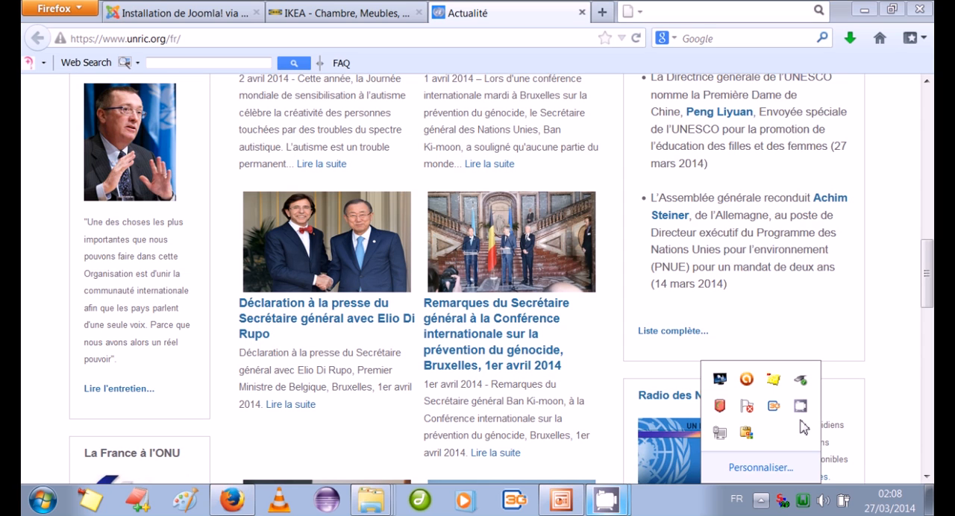